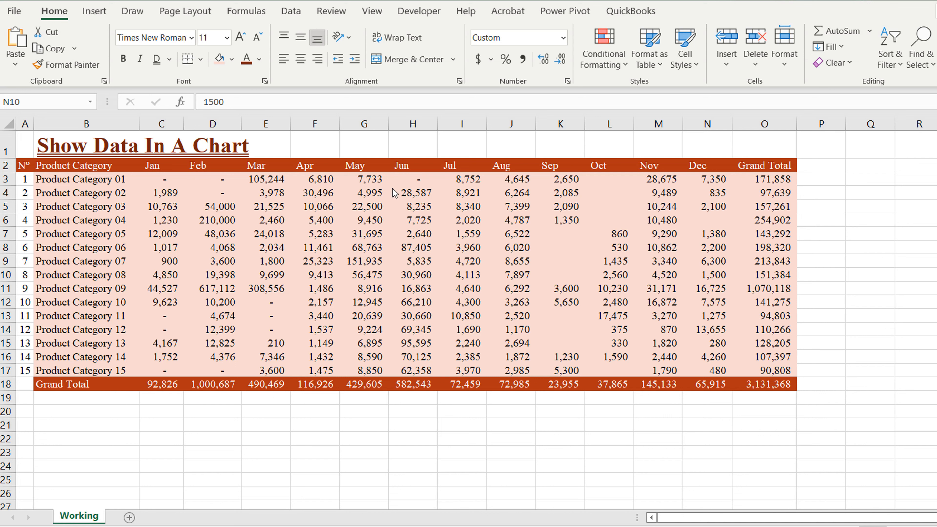
Step: Select the whole sales table, including its title row
left_click(397, 209)
left_click_drag(77, 180, 757, 367)
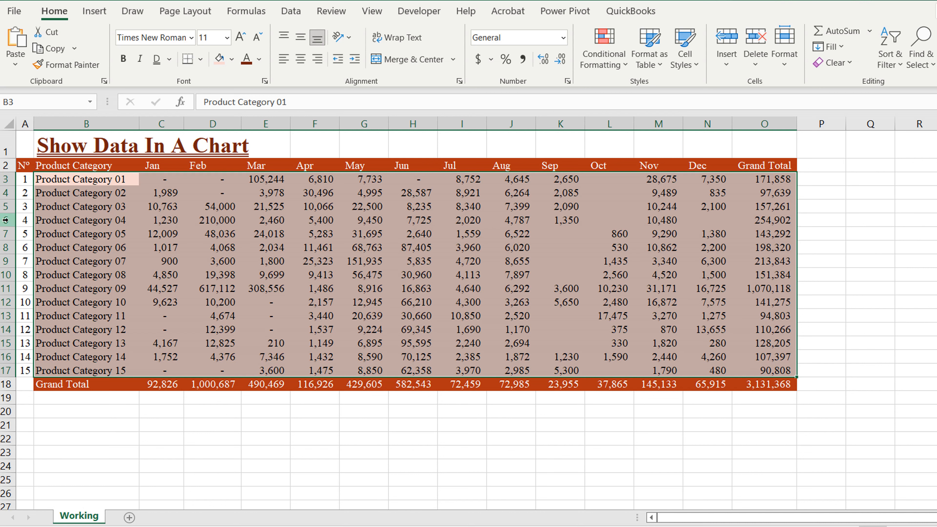
left_click_drag(31, 142, 789, 386)
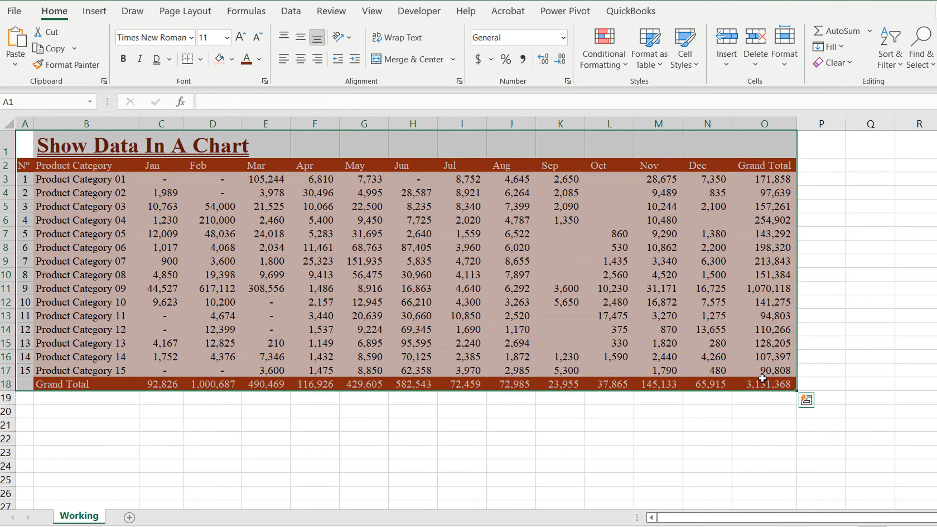
Step: Enter =REPT("|",O3/1000) in P3 and fill it down to P17
left_click(819, 182)
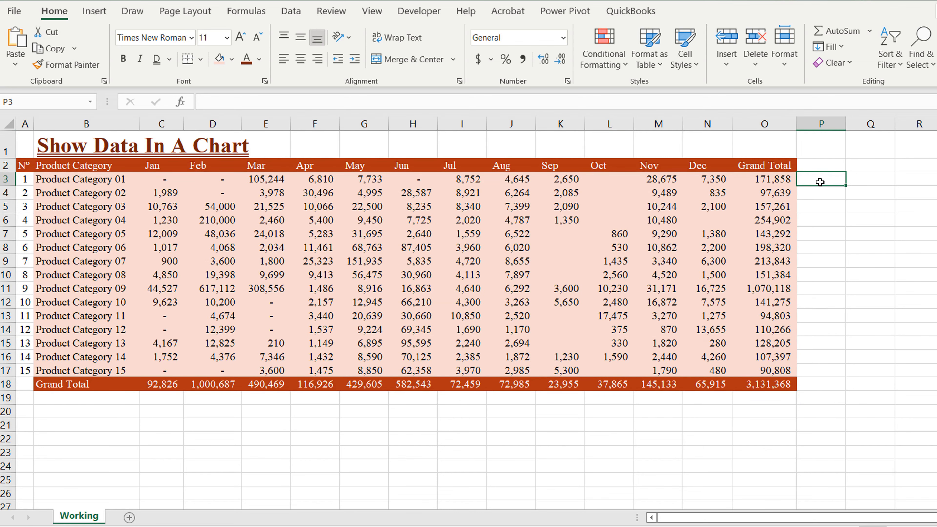
type("=r")
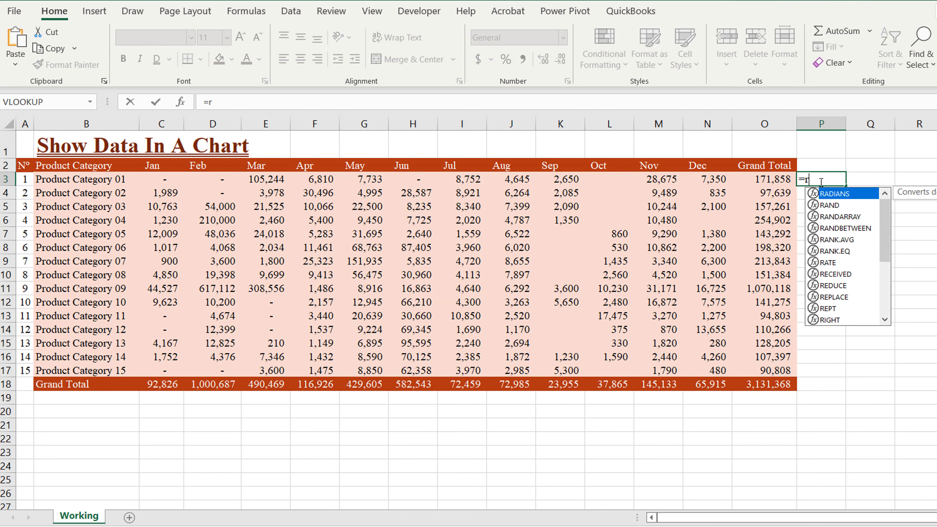
type("ept")
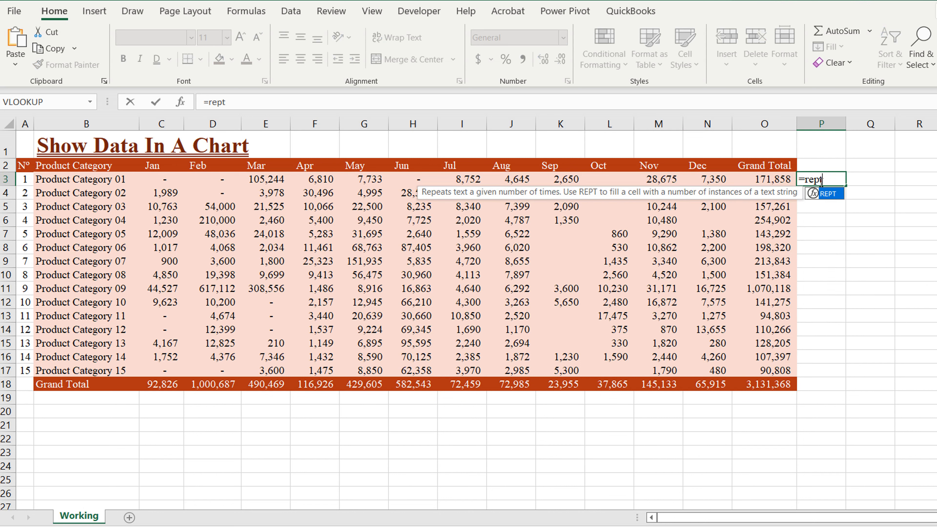
type("(")
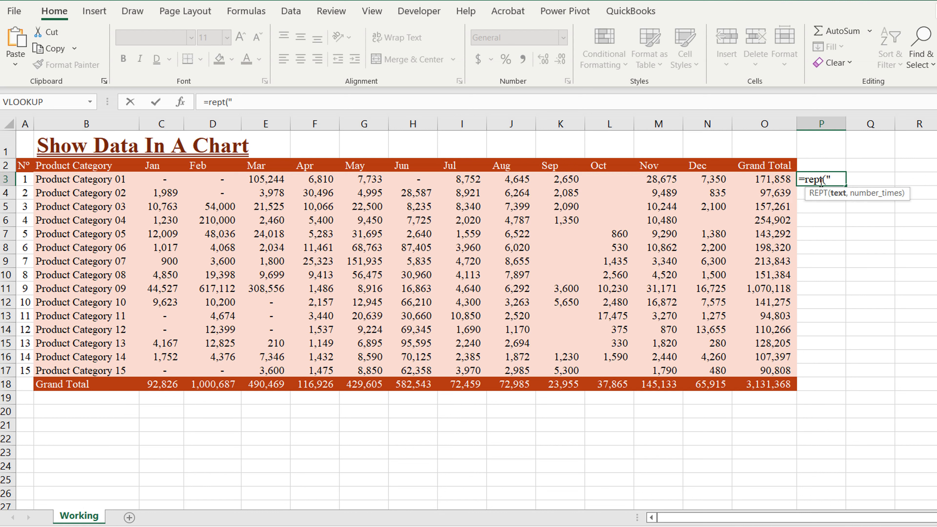
type("\"|\",")
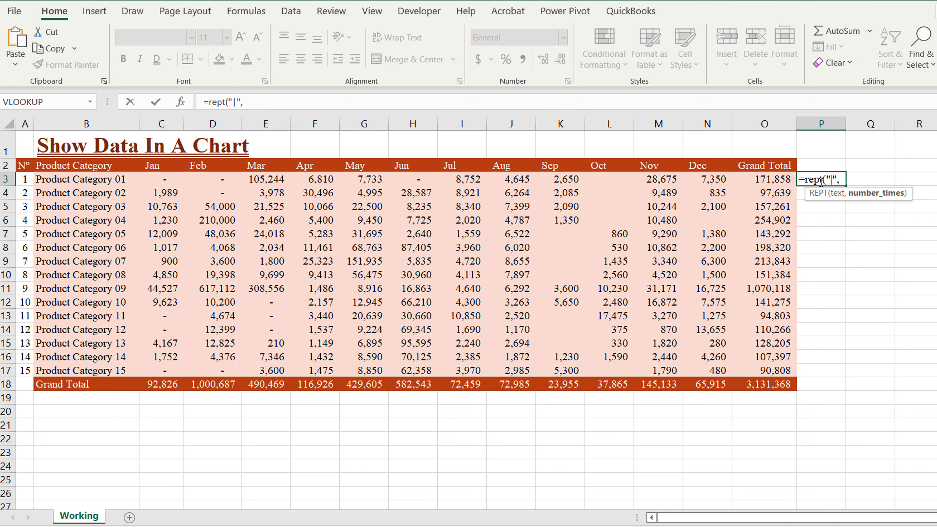
left_click(760, 180)
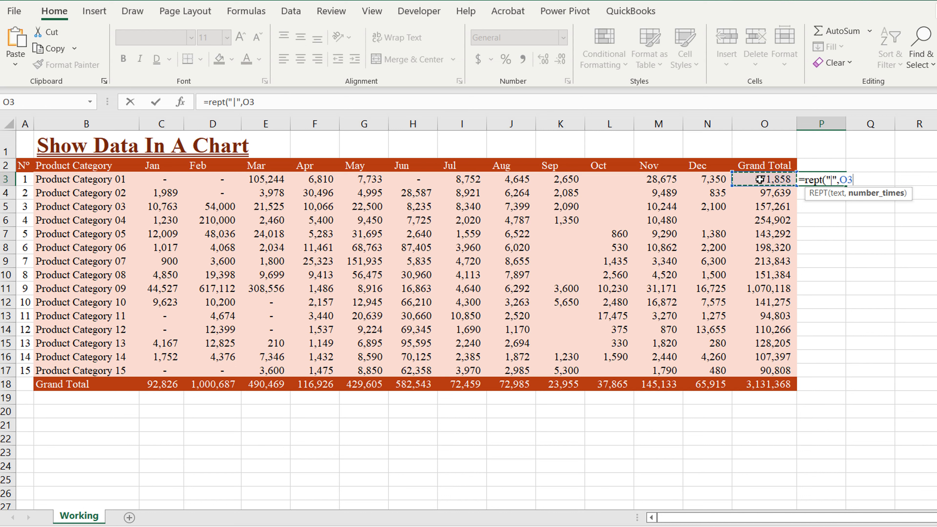
type("/1000")
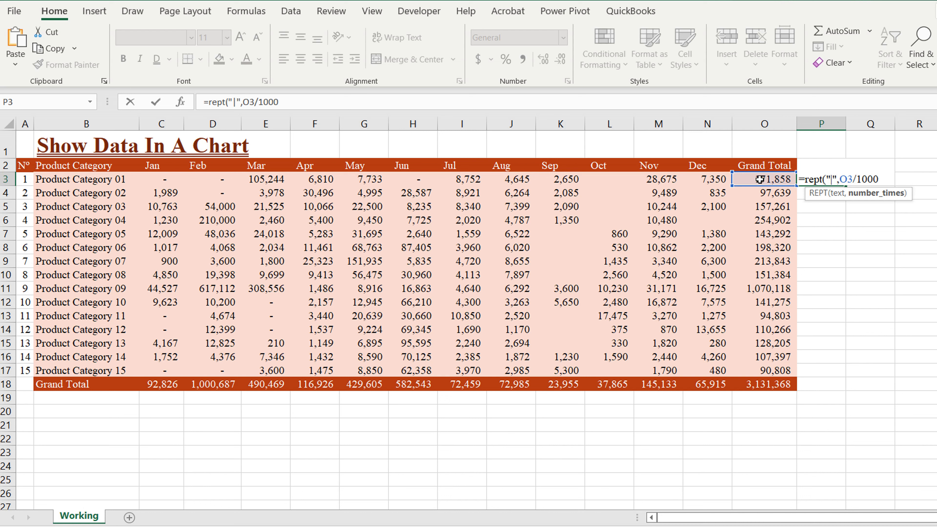
key("ctrl+Return")
left_click_drag(846, 185, 843, 383)
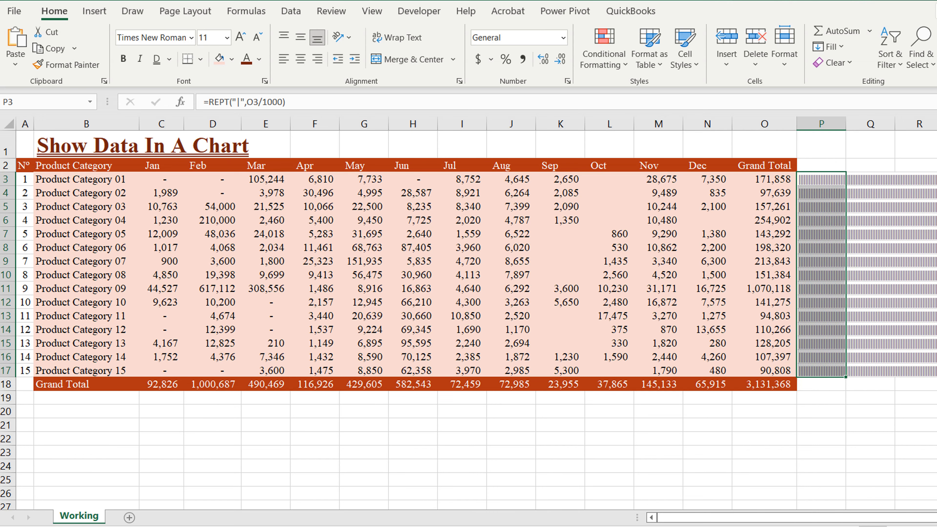
scroll(476, 317, "right", 2)
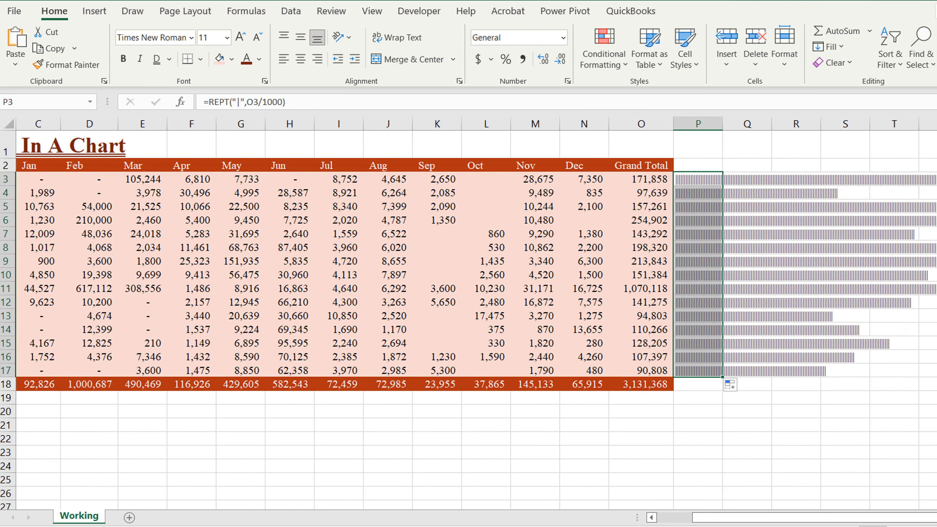
Step: Apply the Playbill font to column P so the repeated characters become solid bars
scroll(476, 318, "down", 1)
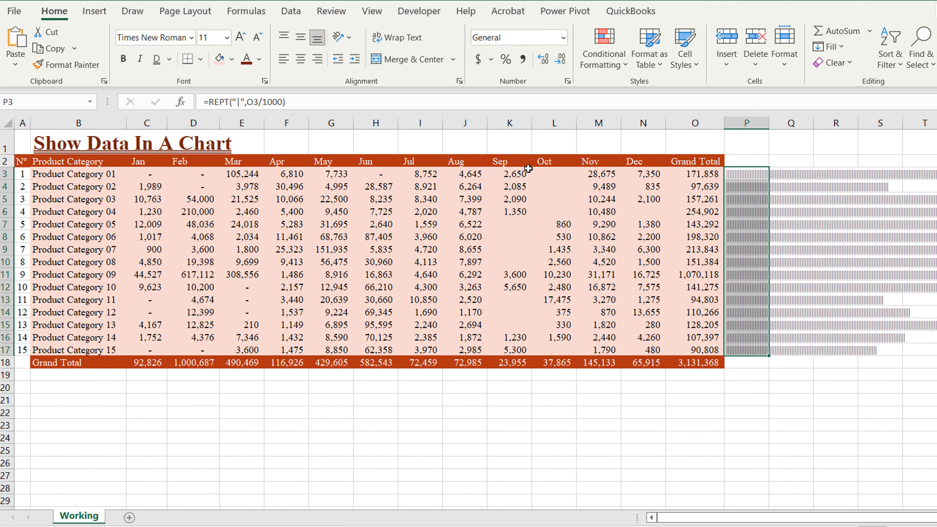
left_click(758, 386)
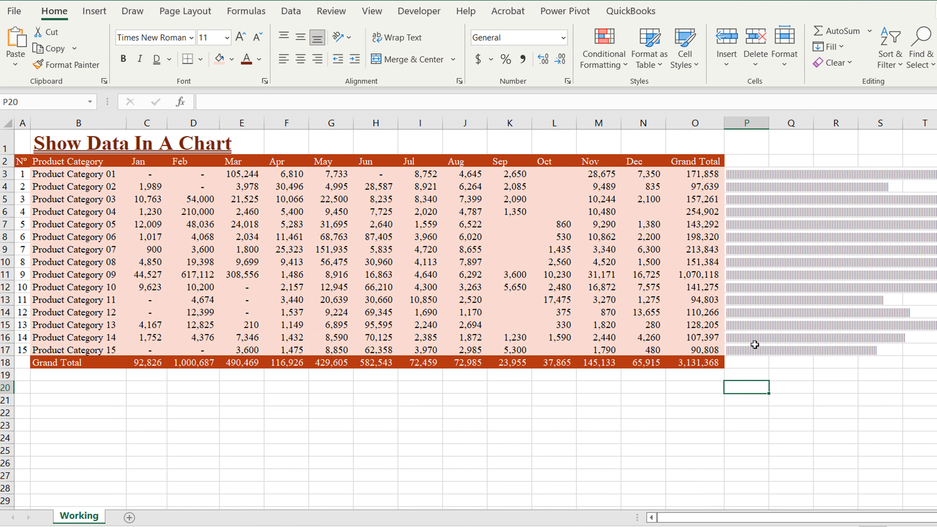
left_click(738, 172)
left_click(751, 121)
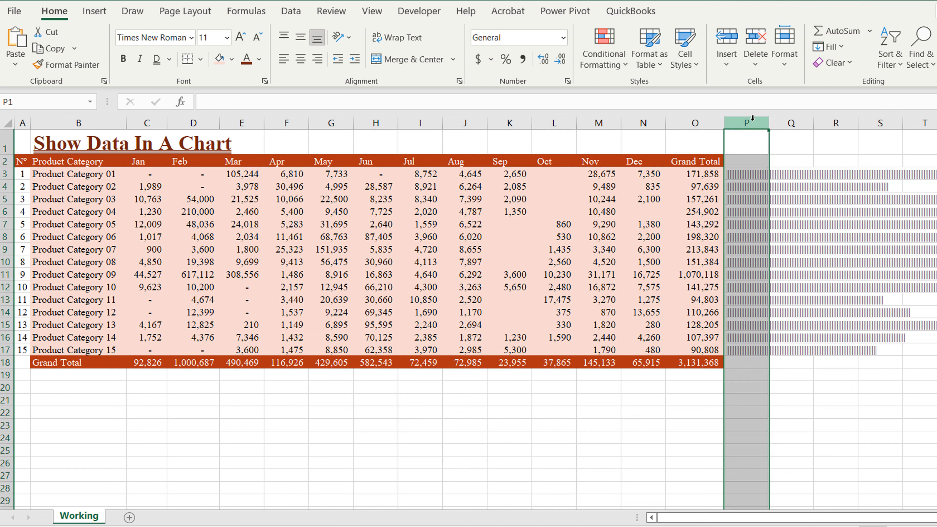
left_click(191, 37)
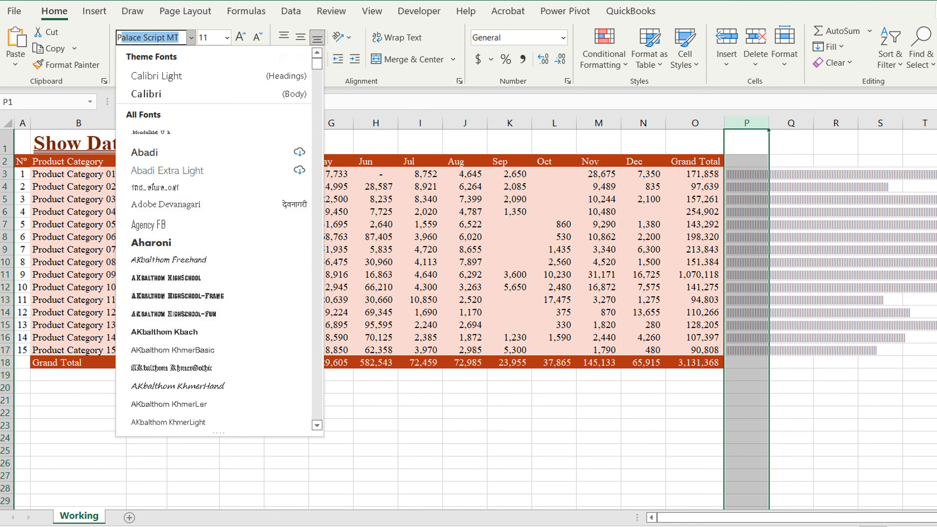
type("Playbill")
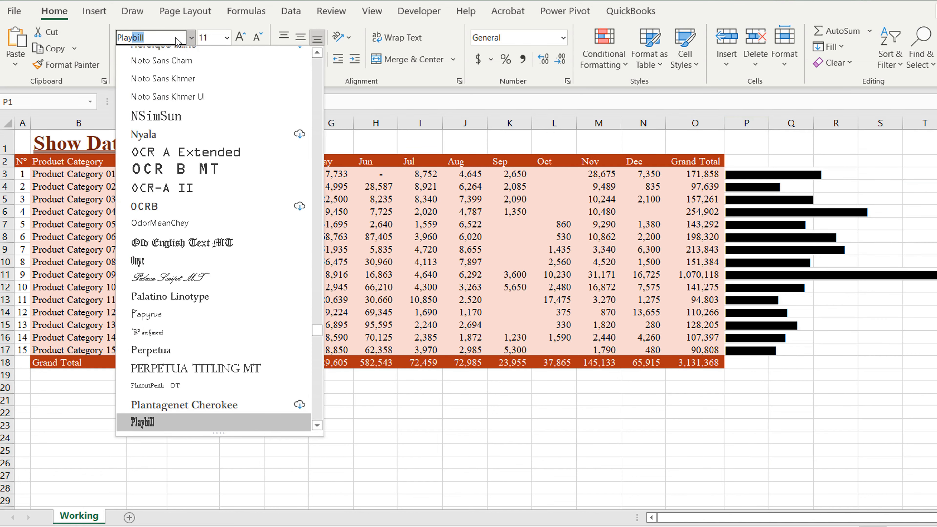
key("Return")
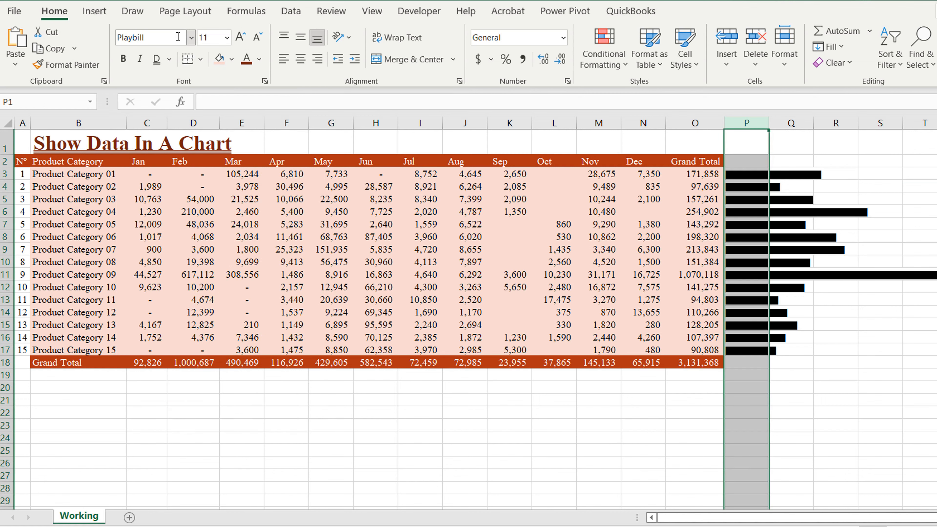
left_click(754, 160)
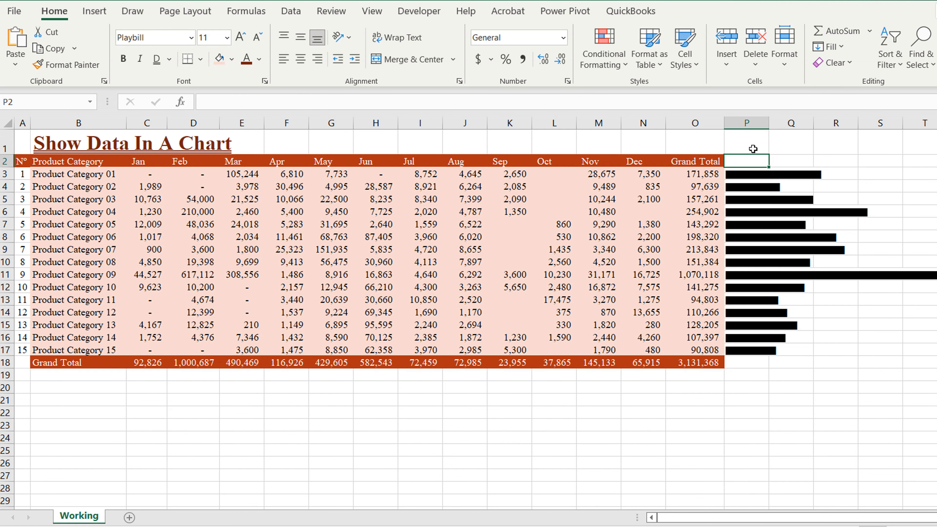
Step: Enter 'Databar' in P2 and copy the Grand Total header's formatting onto it with Format Painter
type("Dat")
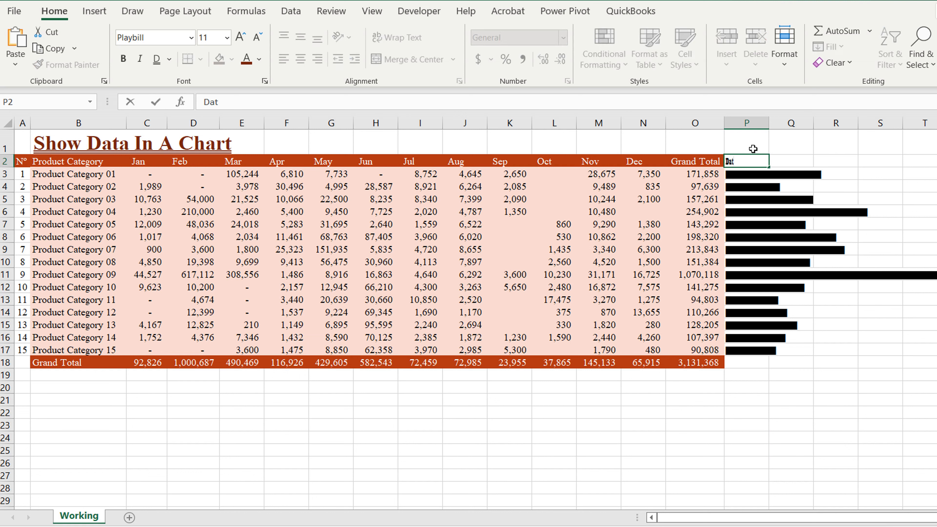
type("abar")
key("Return")
left_click(709, 162)
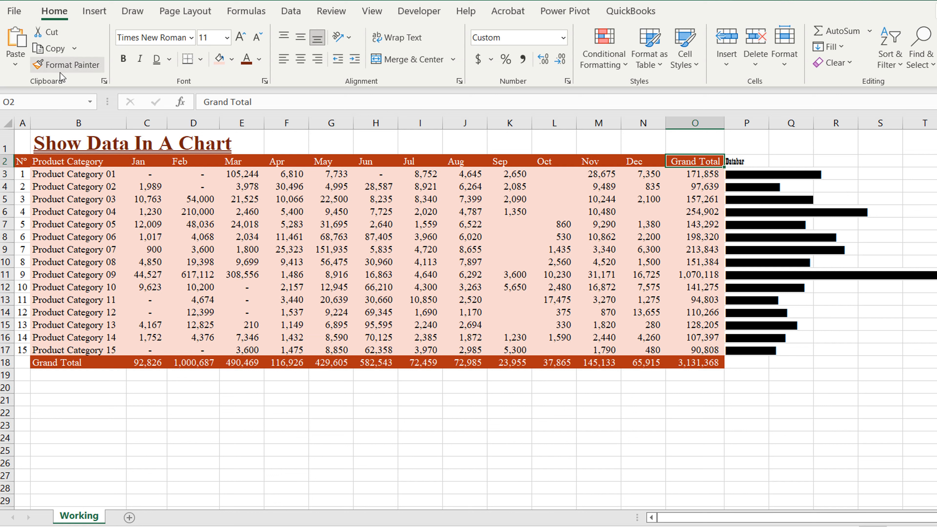
left_click(62, 67)
left_click(741, 162)
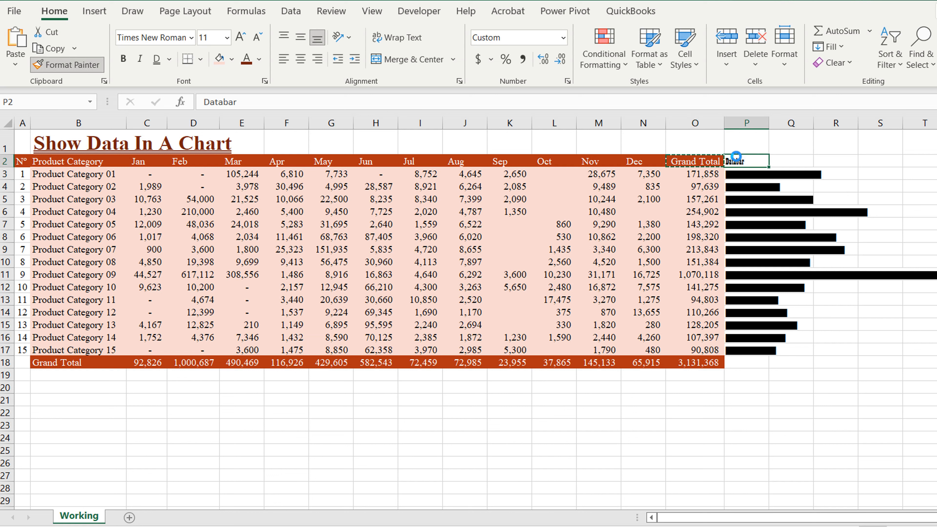
left_click(752, 179)
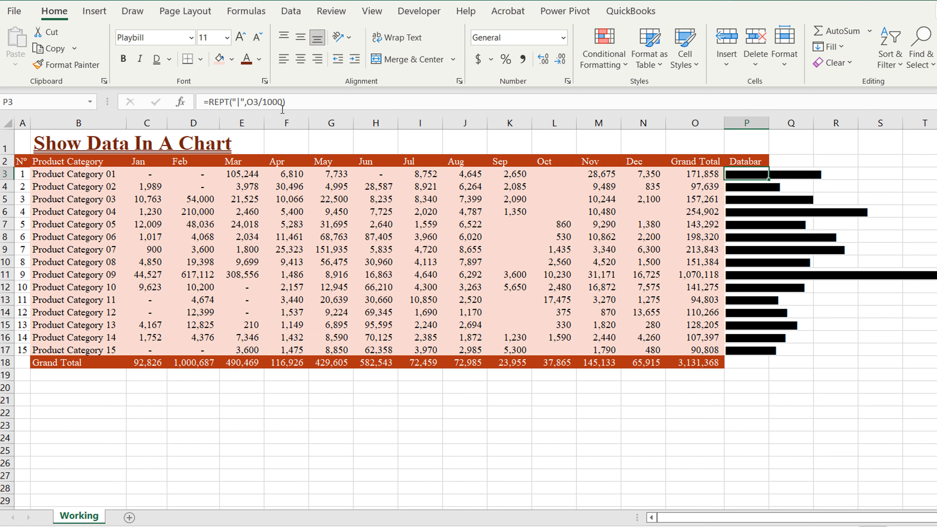
Step: Edit the divisor in P3's bar formula and copy it down to P17
left_click(288, 104)
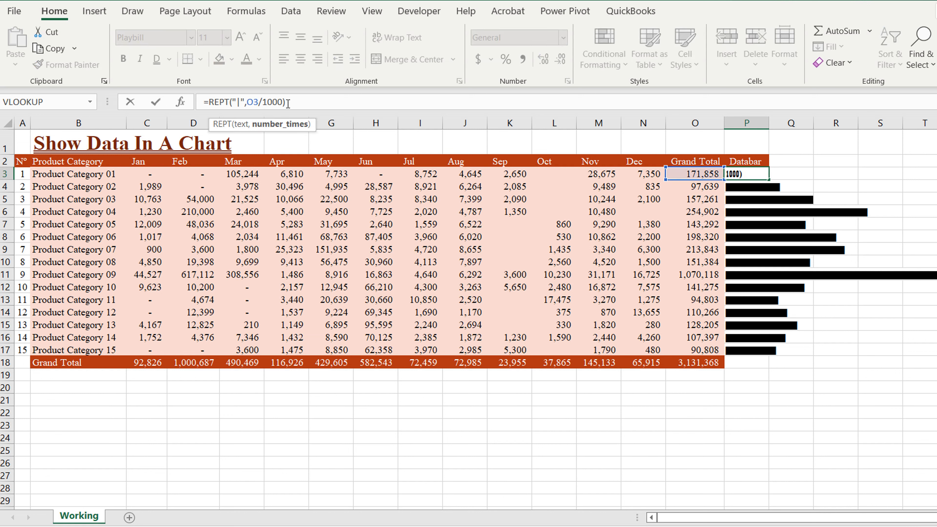
key("BackSpace")
type("100")
key("Return")
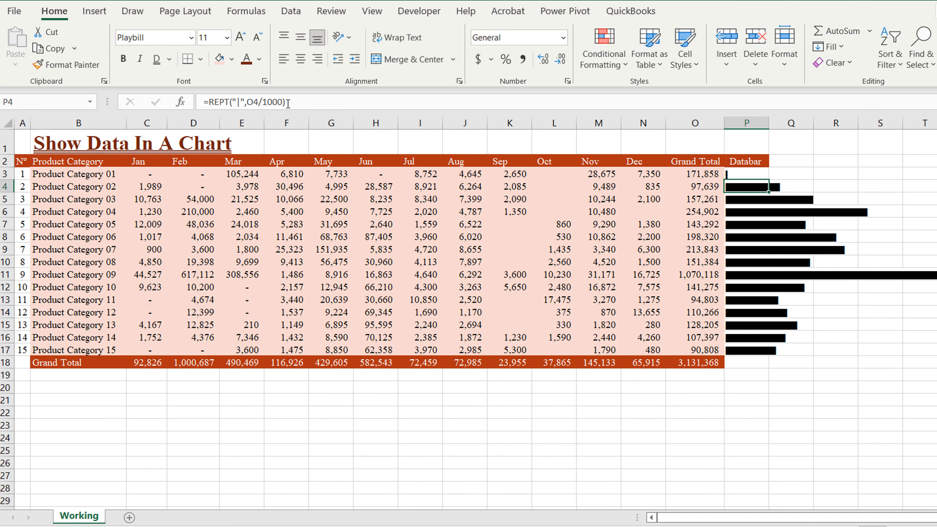
left_click(761, 174)
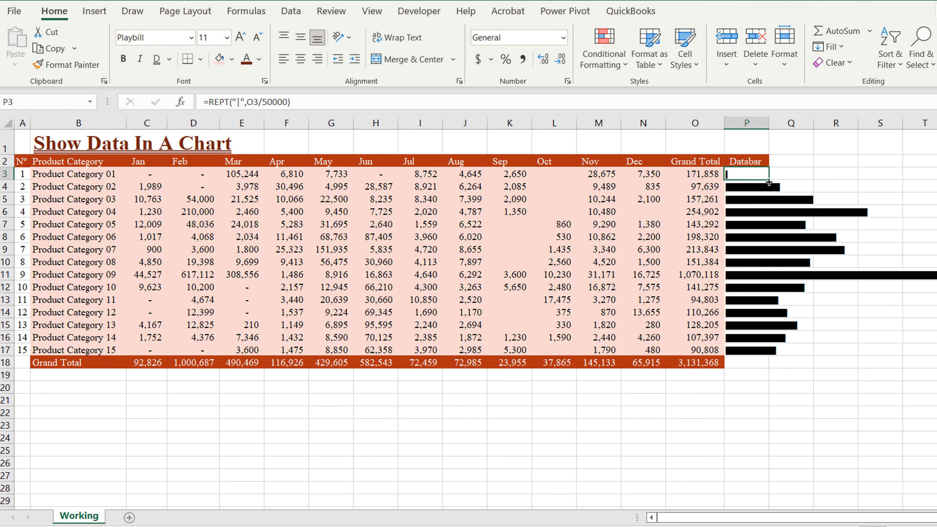
left_click_drag(769, 182, 771, 352)
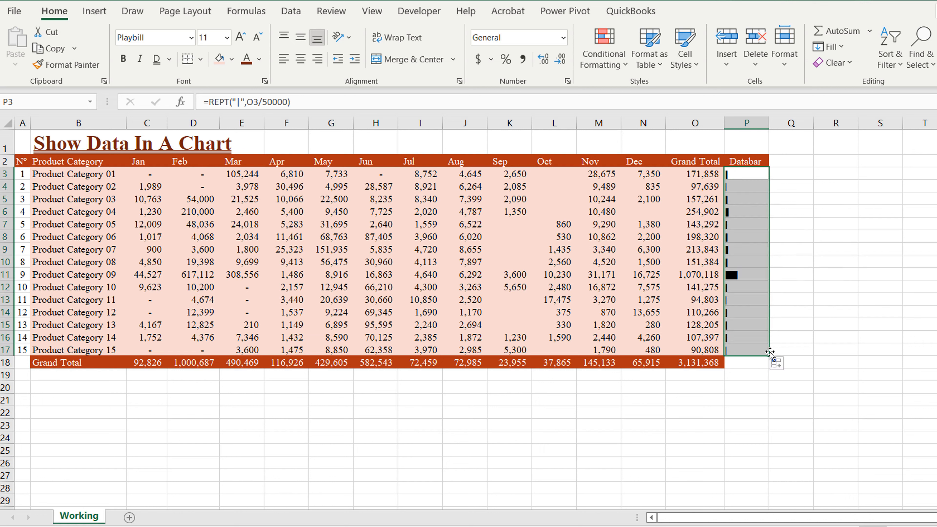
Step: Change the divisor to 5000 for all bar cells and widen column P to fit the bars
left_click(275, 102)
key("BackSpace")
key("ctrl+Return")
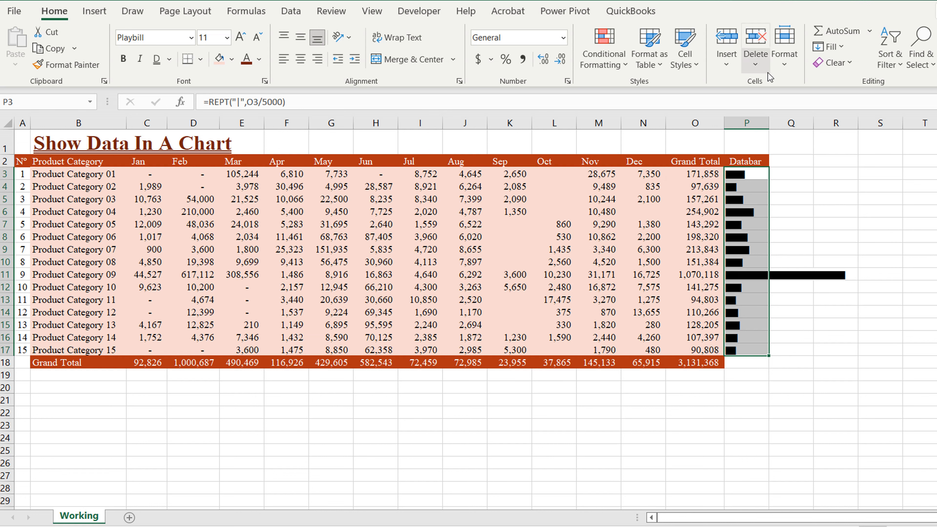
left_click_drag(770, 128, 802, 130)
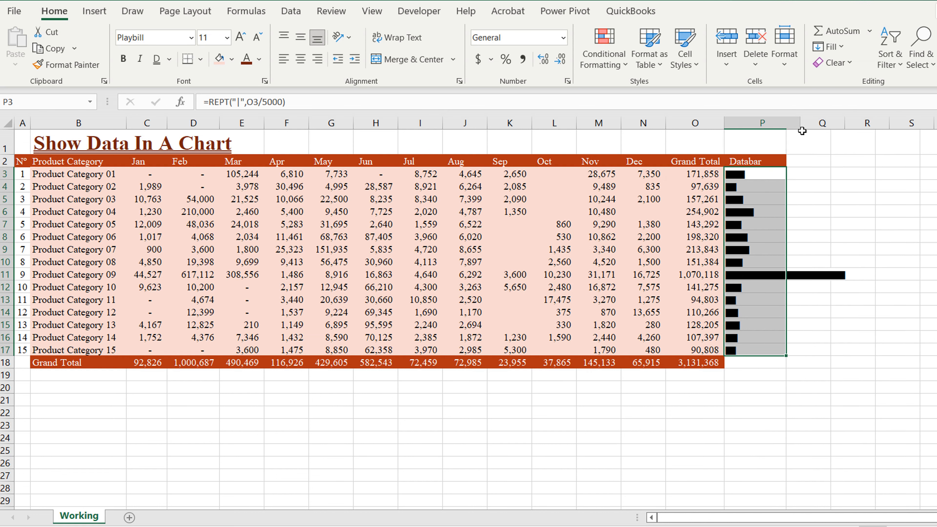
left_click(853, 178)
Step: Enter 'PlayBill (Font)' in P1 and give it the Grand Total header's formatting
left_click(762, 142)
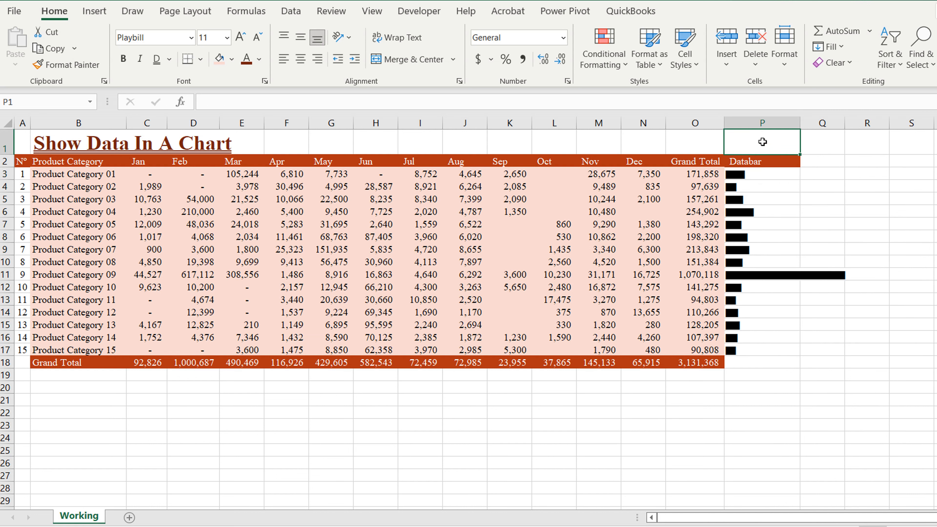
type("Play")
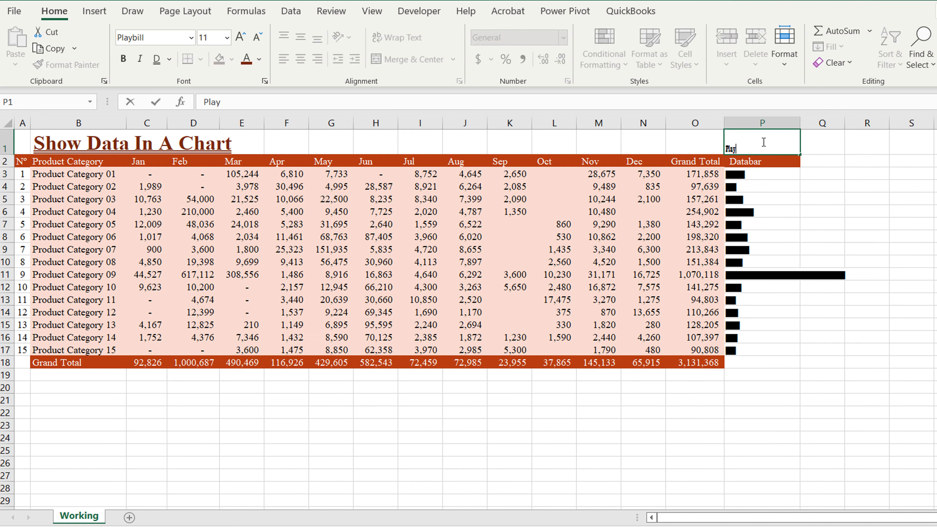
type("Bill (Font)")
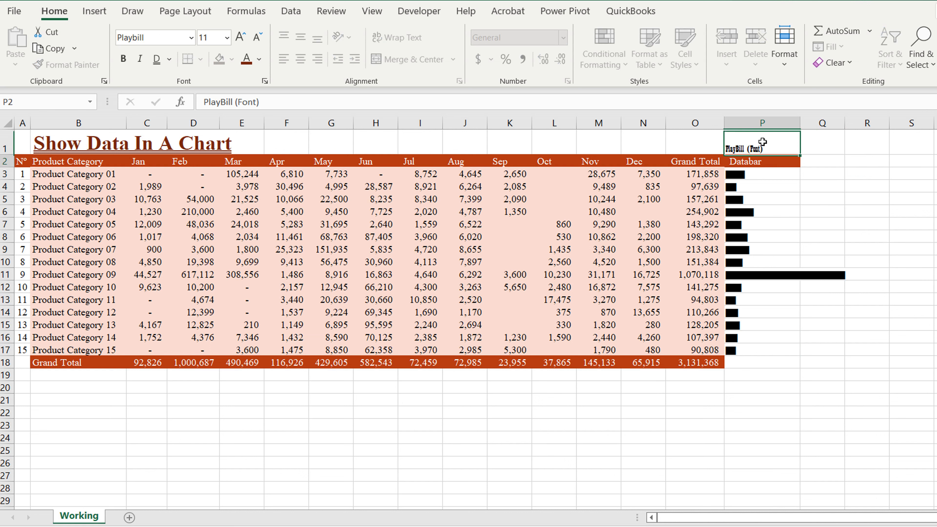
key("Return")
left_click(751, 137)
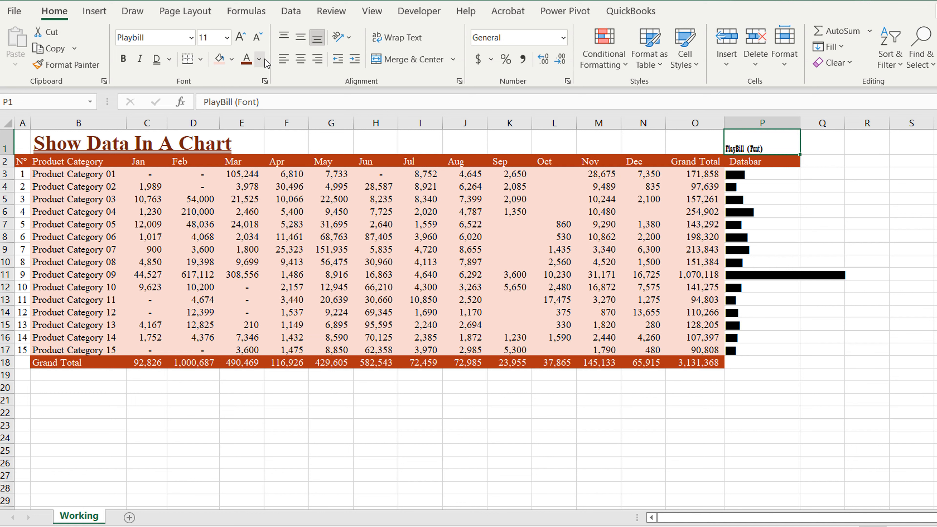
left_click(695, 159)
double_click(66, 64)
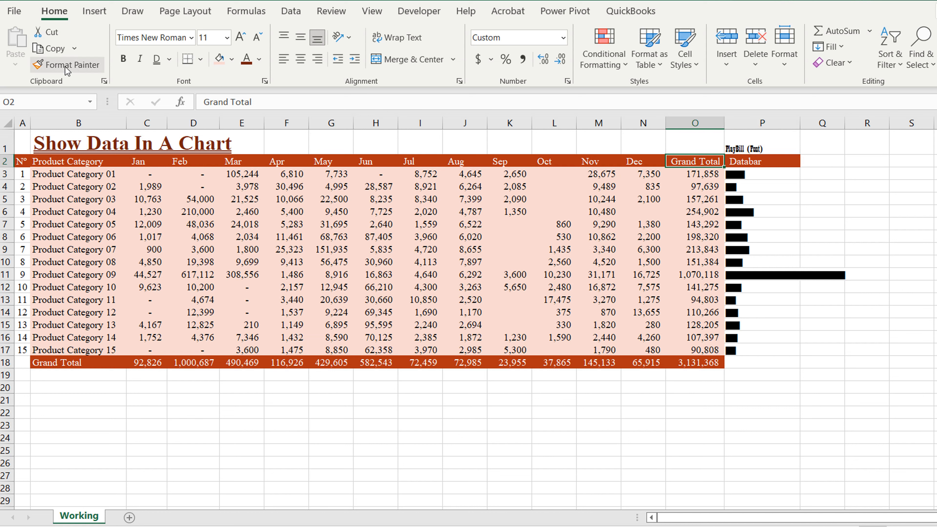
left_click(782, 151)
key("Escape")
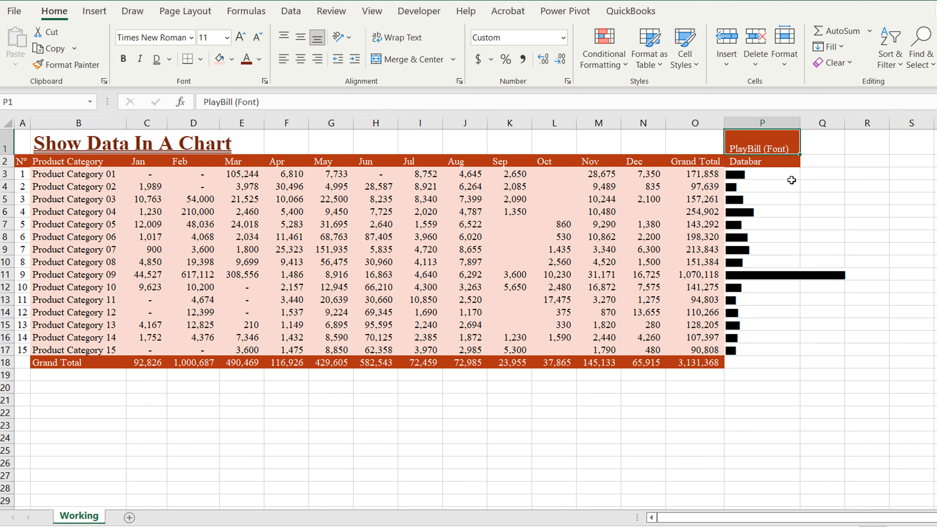
Step: Give the P1 label no fill and dark red text
left_click(220, 59)
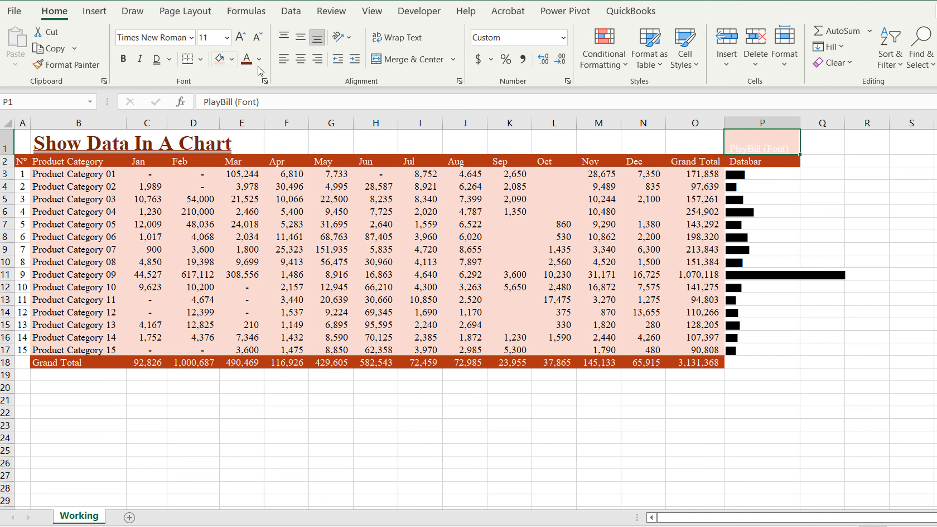
left_click(232, 59)
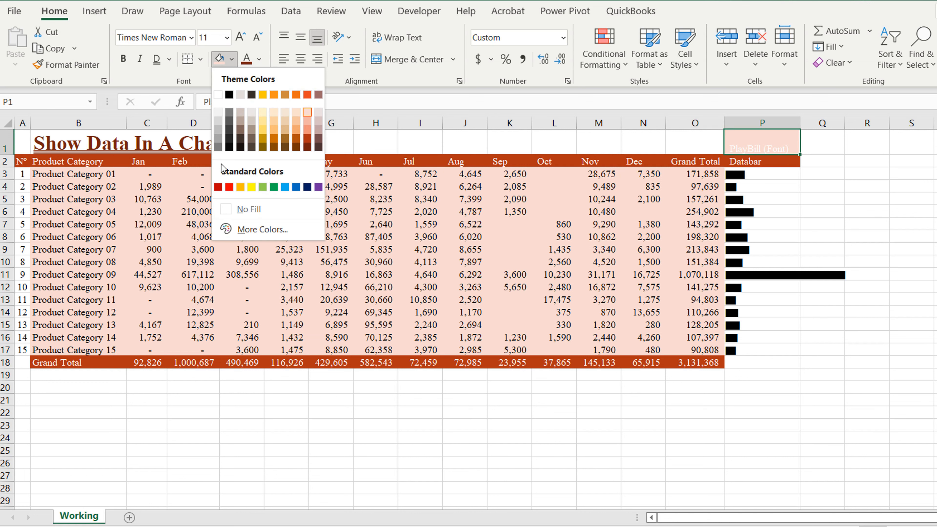
left_click(234, 210)
left_click(247, 59)
left_click(822, 224)
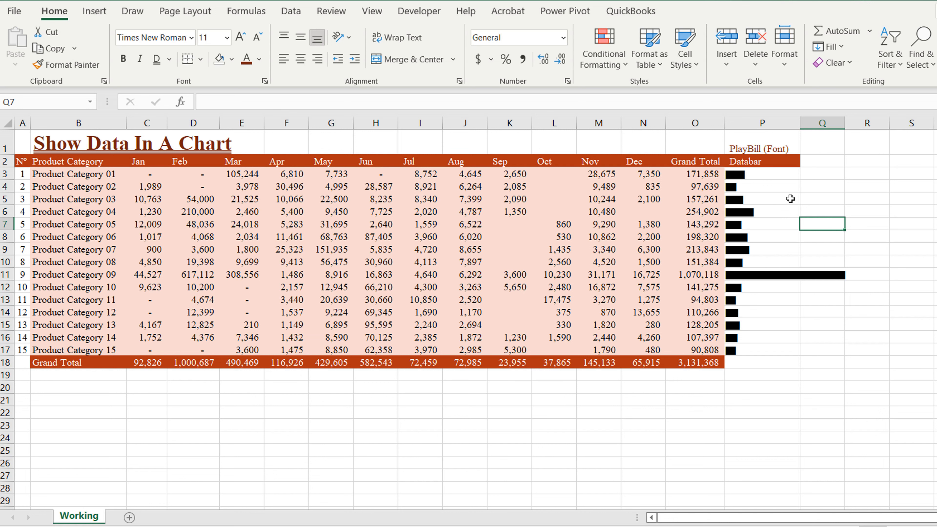
Step: Select the Grand Total values O3:O17
left_click_drag(740, 176, 740, 350)
left_click(819, 199)
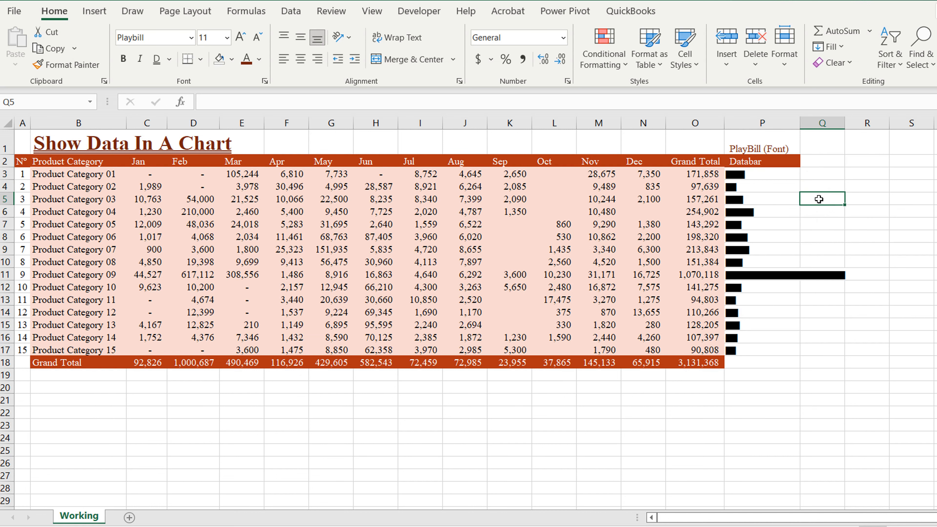
left_click_drag(711, 173, 697, 350)
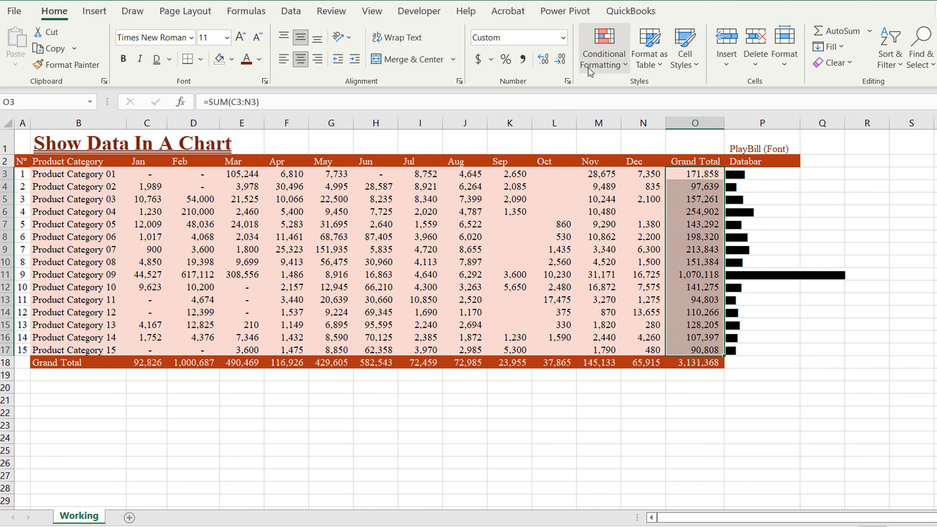
Step: Add red gradient data bars to the Grand Total values O3:O17
left_click(607, 62)
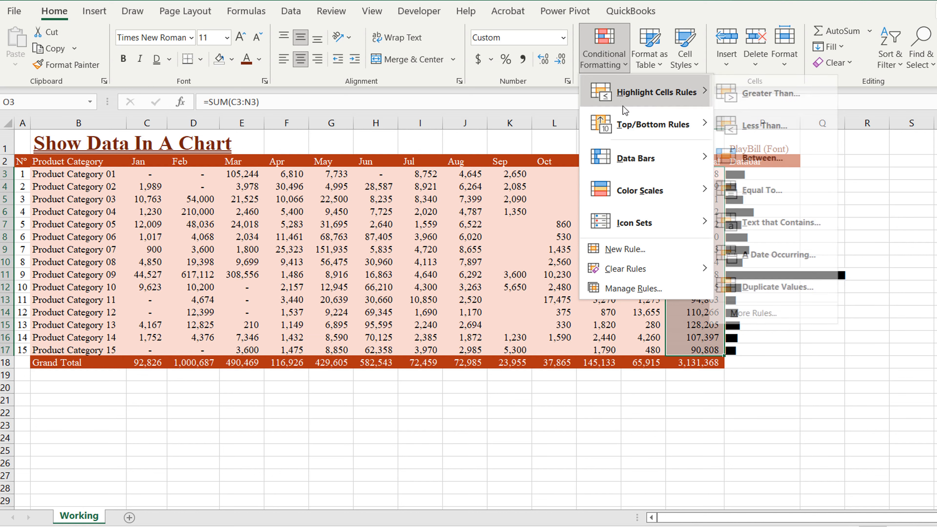
mouse_move(635, 191)
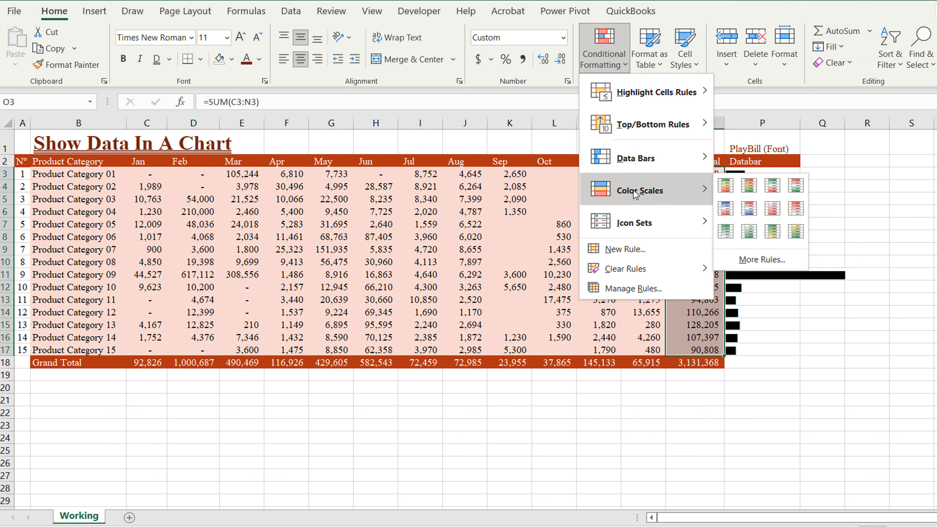
mouse_move(637, 158)
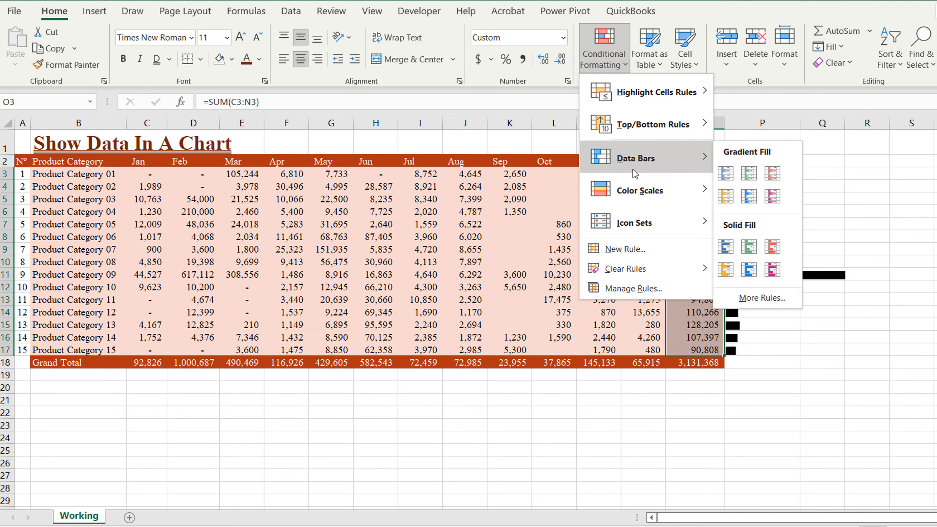
left_click(772, 174)
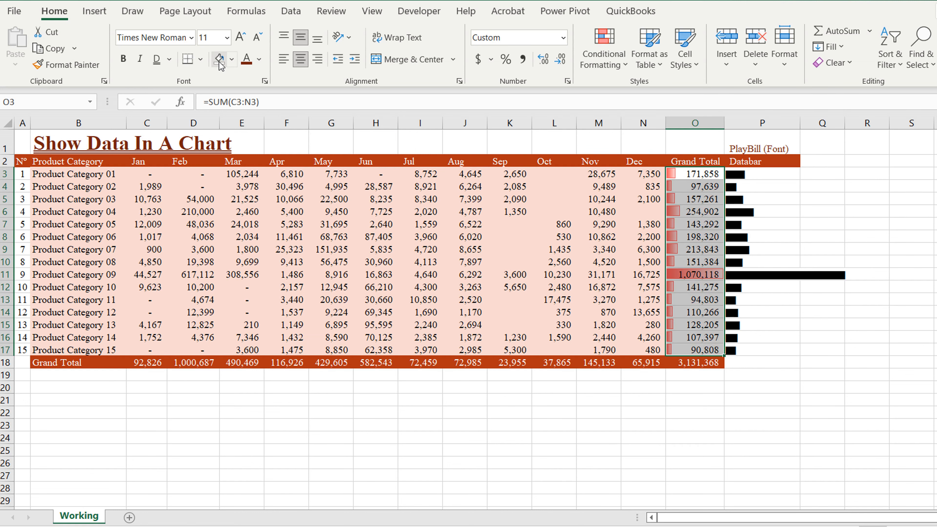
Step: Review the finished table's Playbill bar formulas and Grand Total data bars
left_click(771, 250)
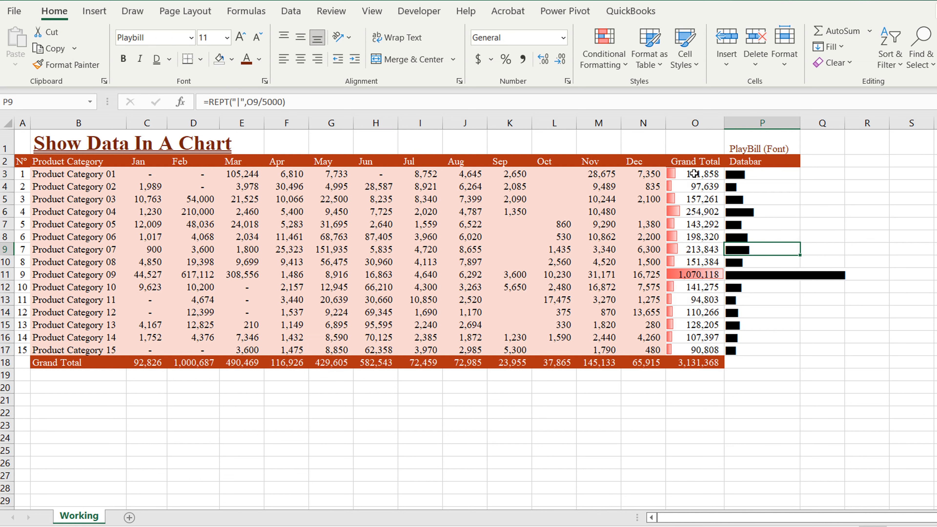
left_click_drag(694, 174, 686, 348)
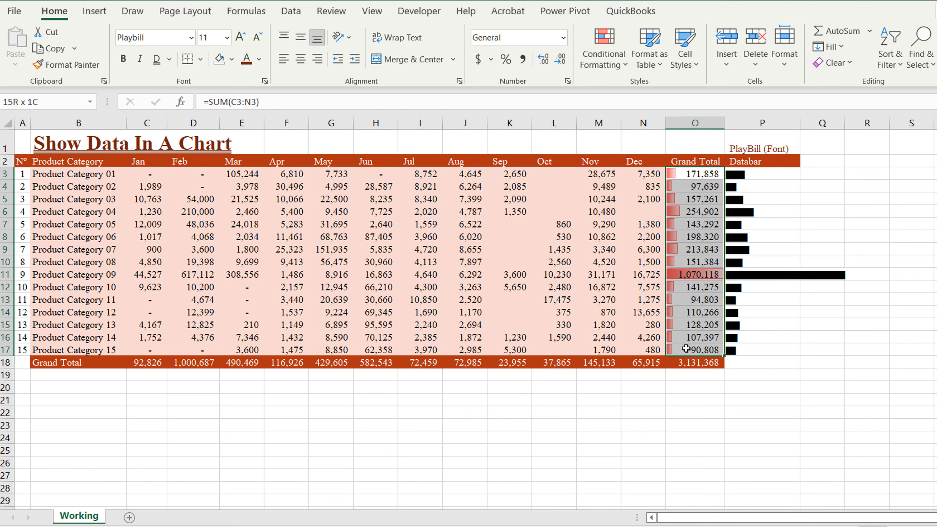
left_click(759, 333)
left_click(838, 378)
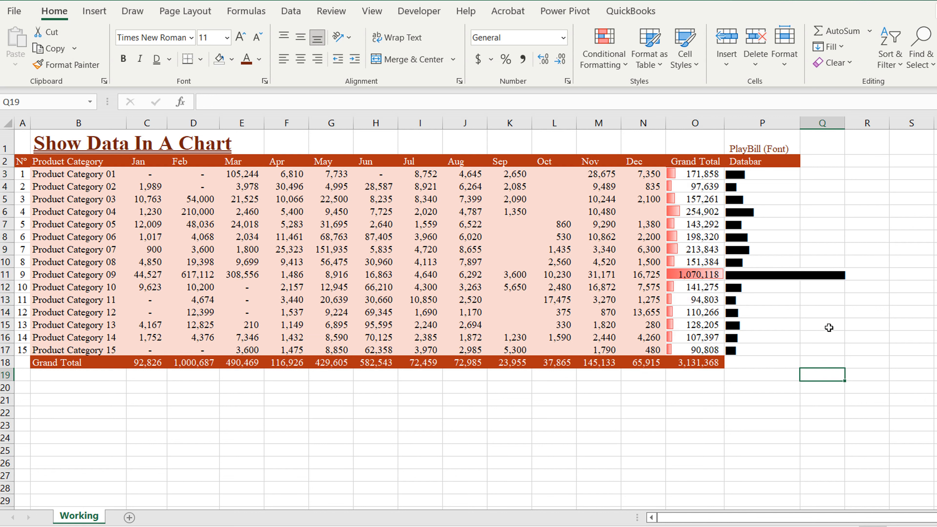
left_click(737, 185)
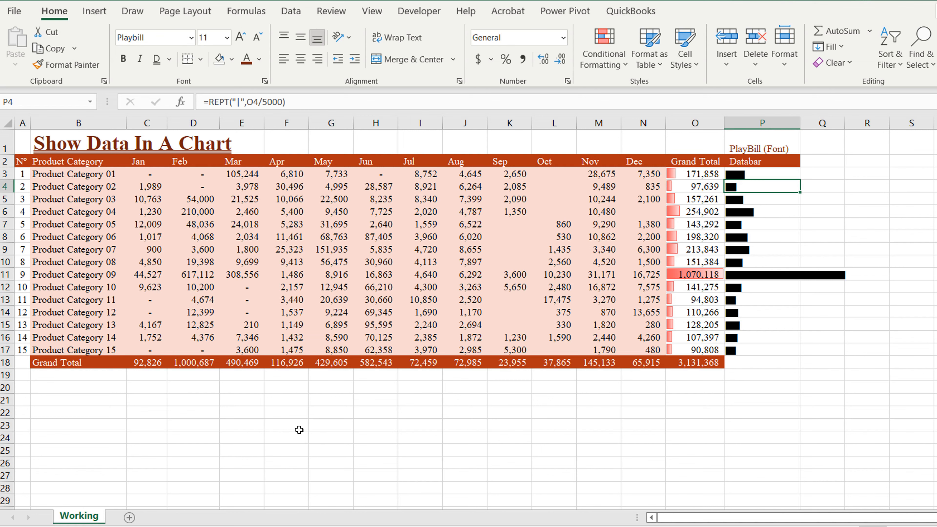
left_click(147, 412)
scroll(152, 406, "down", 2)
scroll(152, 406, "up", 2)
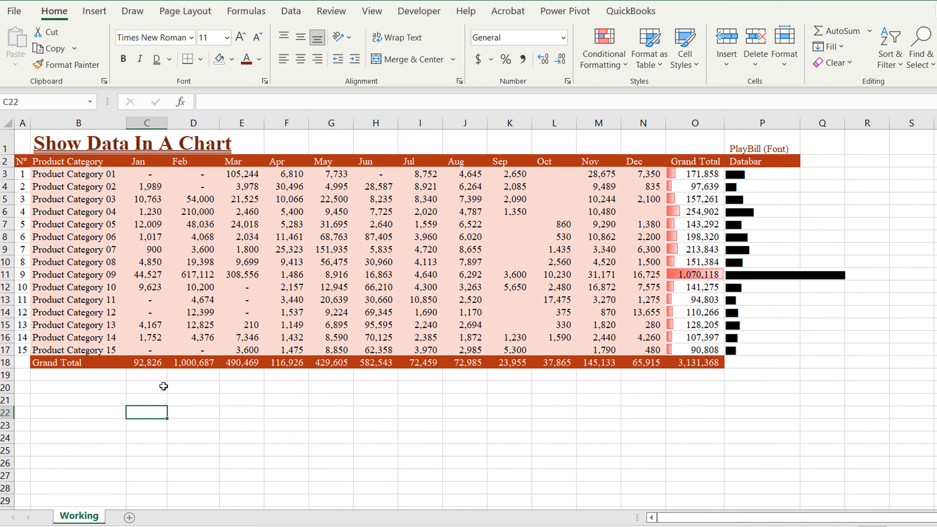
scroll(165, 387, "down", 2)
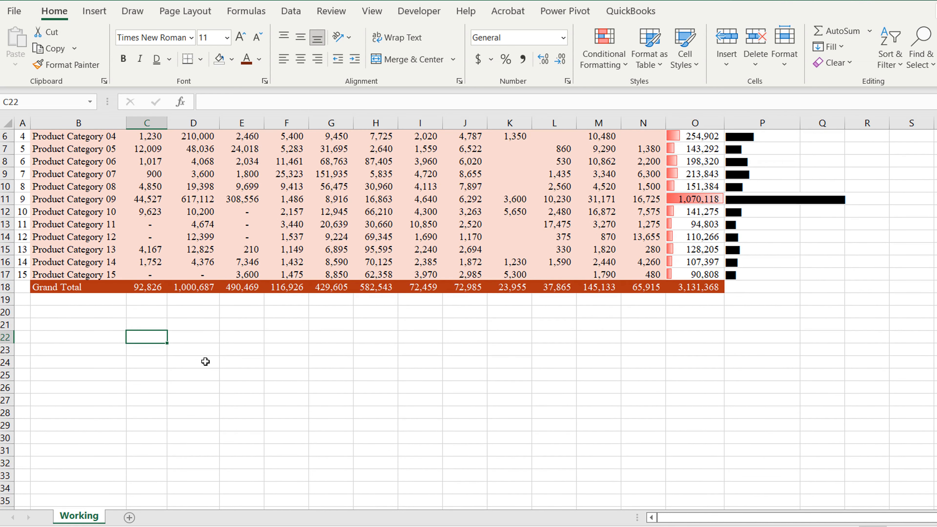
scroll(232, 361, "up", 2)
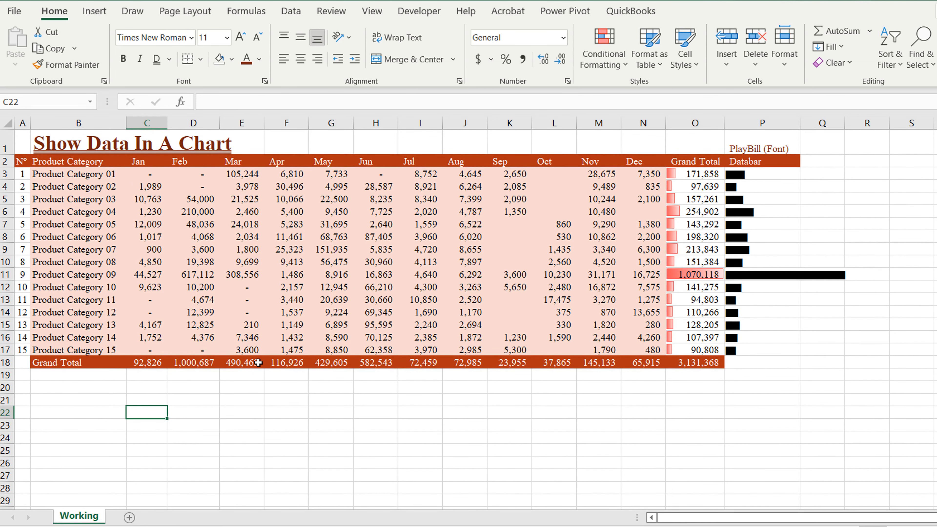
Step: Enter 80%, 20, 50 and 60 in C22:C25, apply Percent Style, and re-enter 20% in C23
type("80")
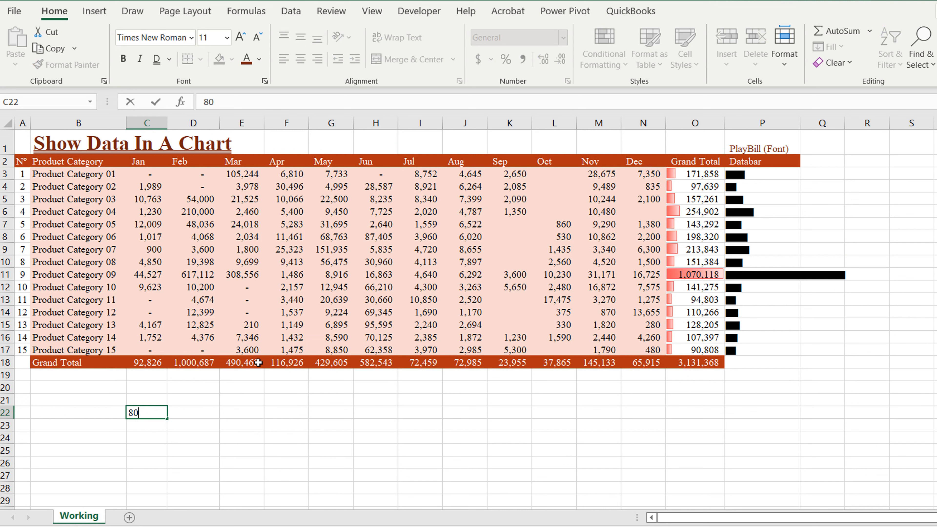
type("%")
key("Return")
type("20")
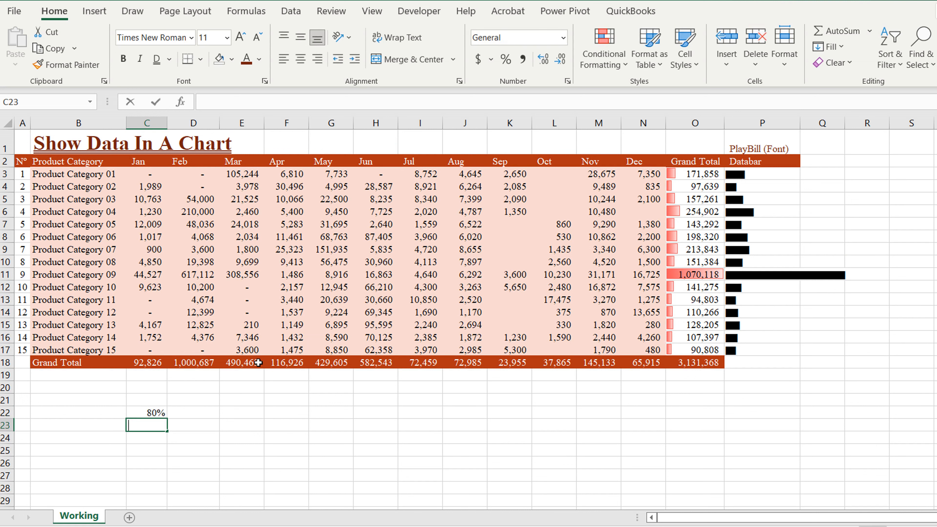
key("Return")
type("50")
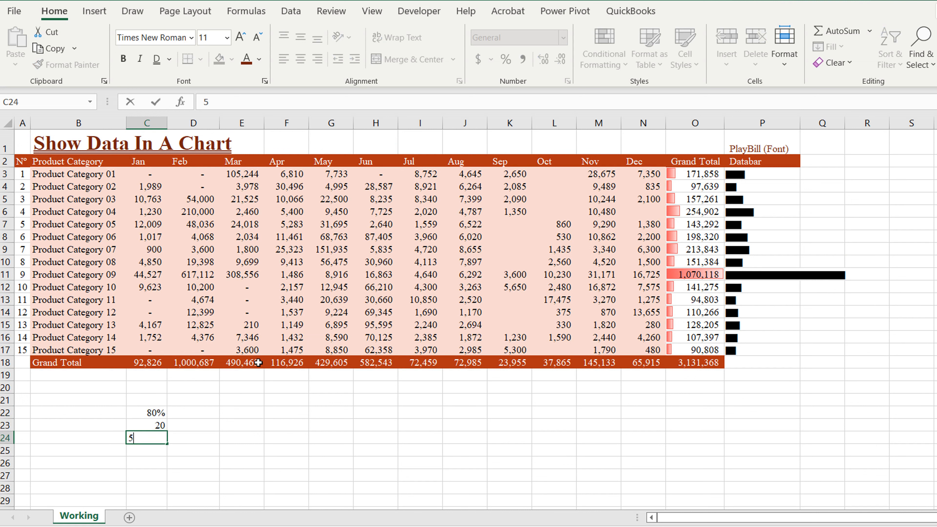
key("Return")
type("60")
key("Return")
left_click_drag(153, 435, 147, 463)
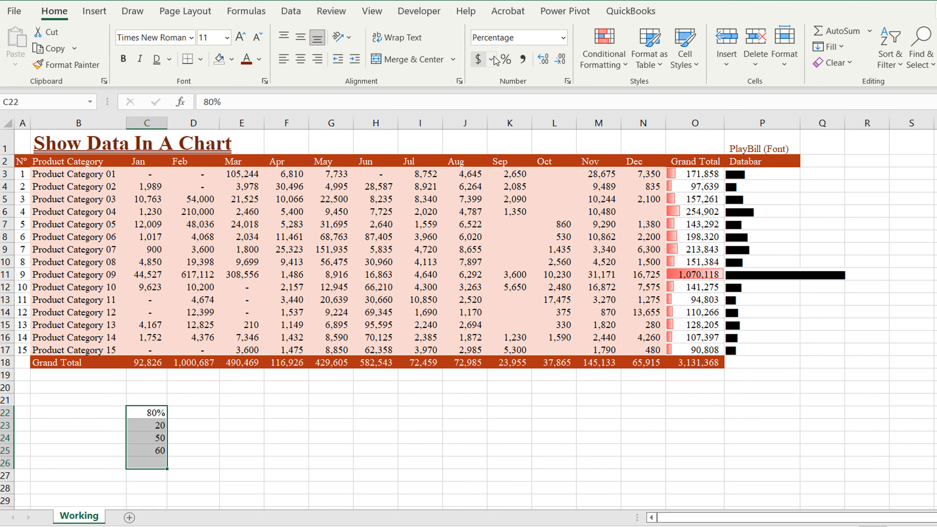
left_click(505, 59)
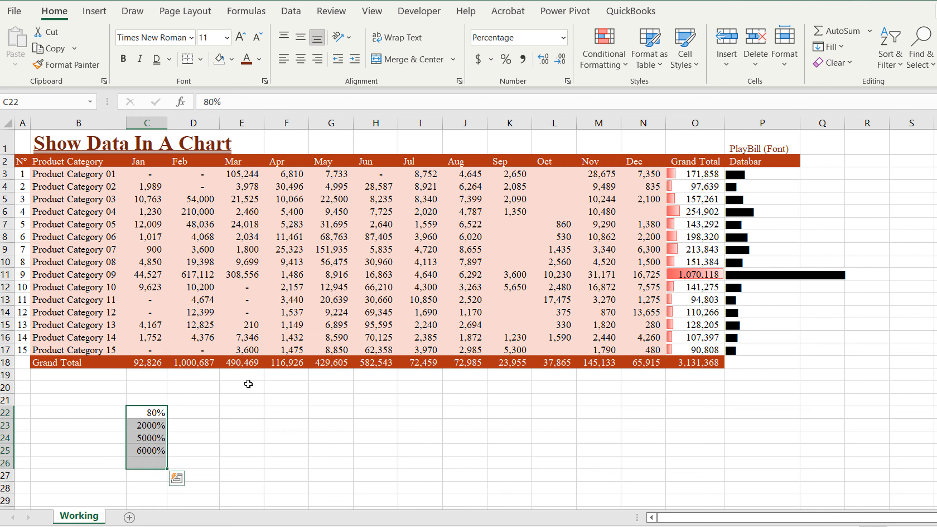
left_click(150, 428)
type("20")
key("Return")
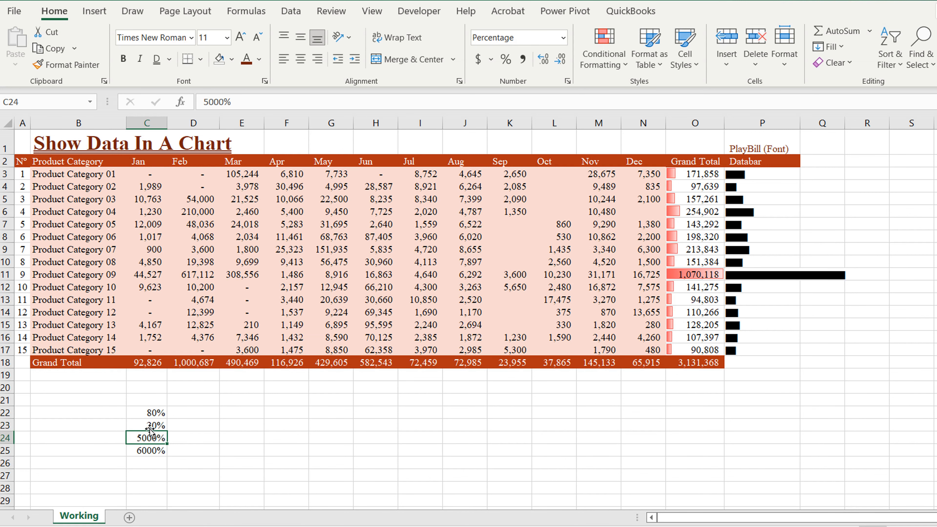
Step: Apply Percent Style down column C and enter 50%, 60%, 30%, 15%, 60%, 70% in C24:C29
scroll(150, 428, "down", 4)
left_click_drag(148, 262, 147, 450)
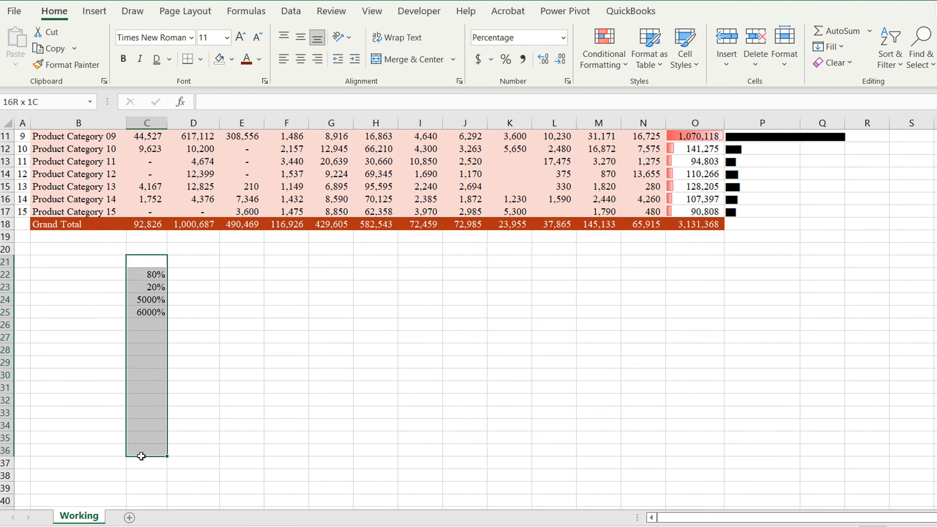
left_click(506, 59)
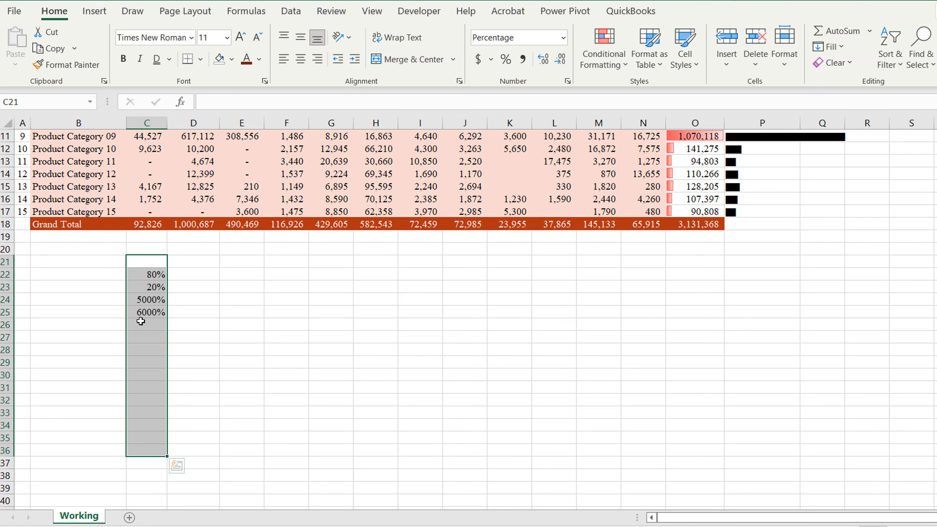
left_click(148, 298)
type("50")
key("Return")
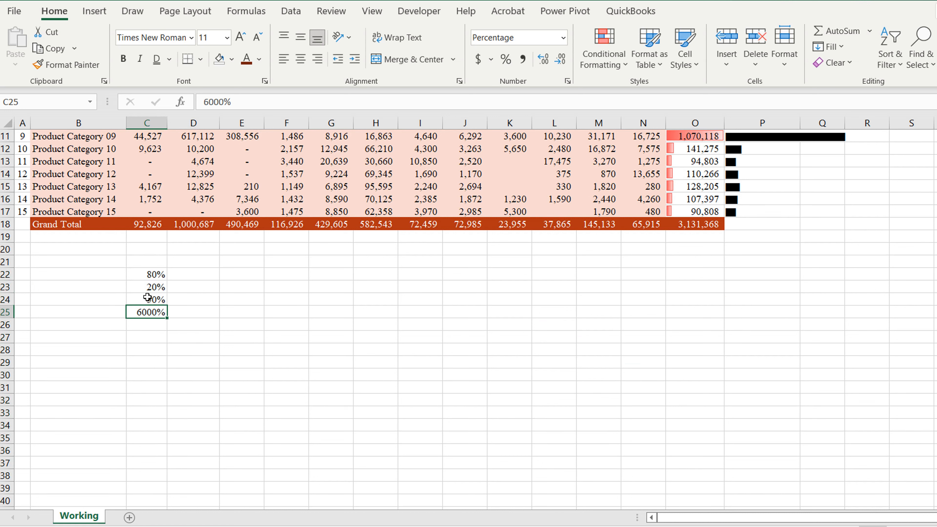
type("60")
key("Return")
type("30")
key("Return")
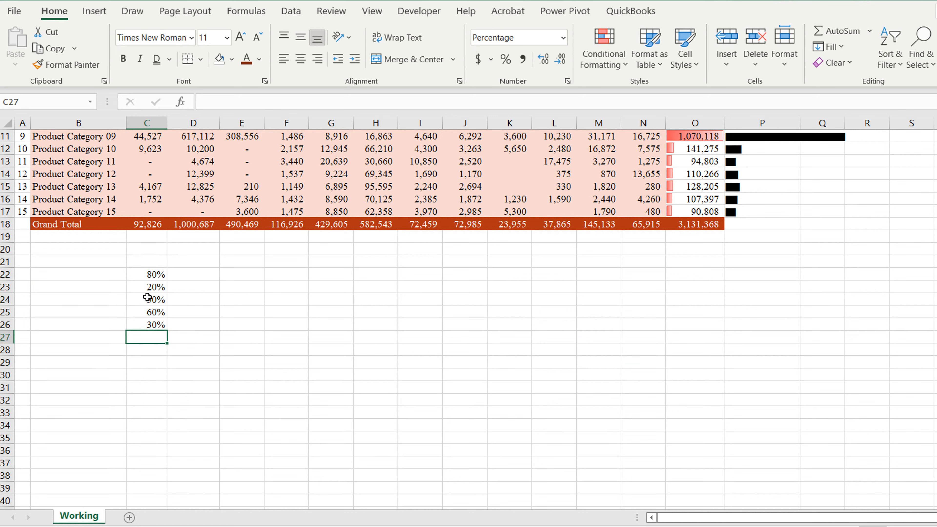
type("15")
key("Return")
type("60")
key("Return")
type("70")
key("Return")
left_click(208, 275)
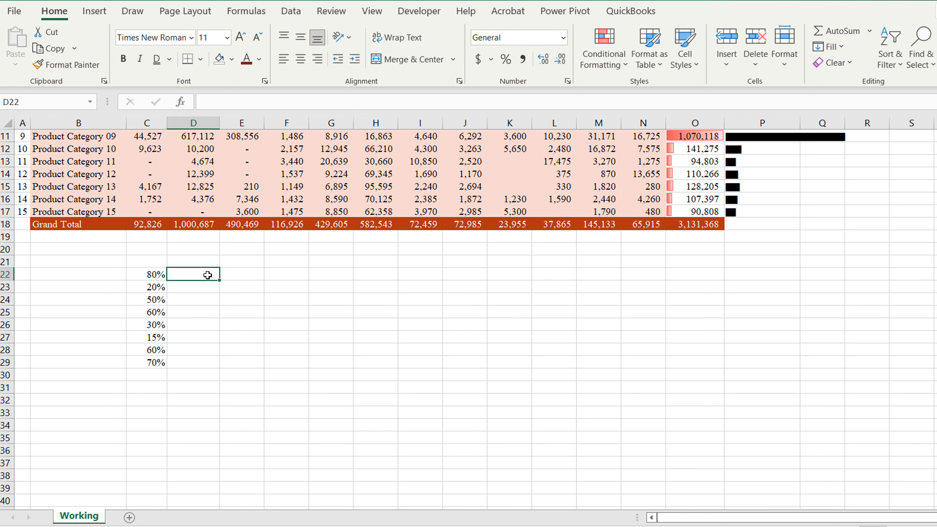
Step: Enter =REPT("|",C22*100) in D22 and fill it down to D29
type("=rep")
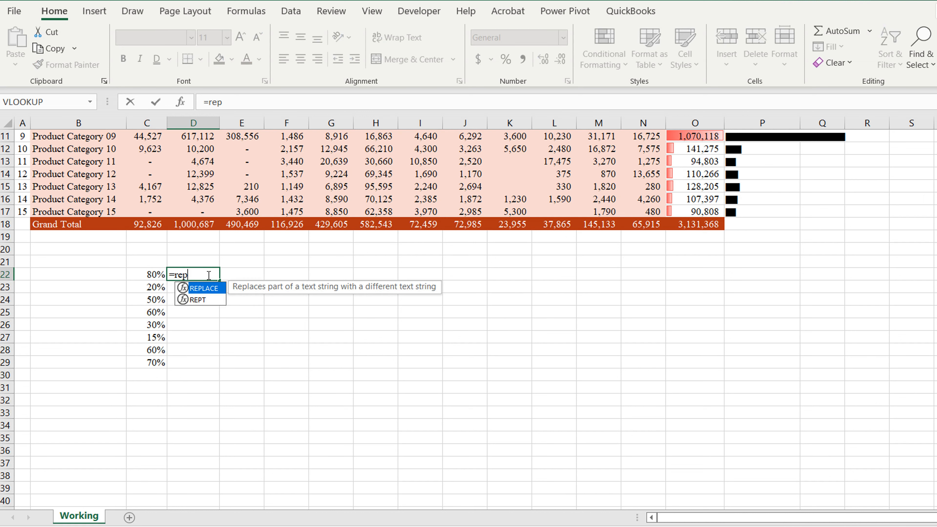
type("t(")
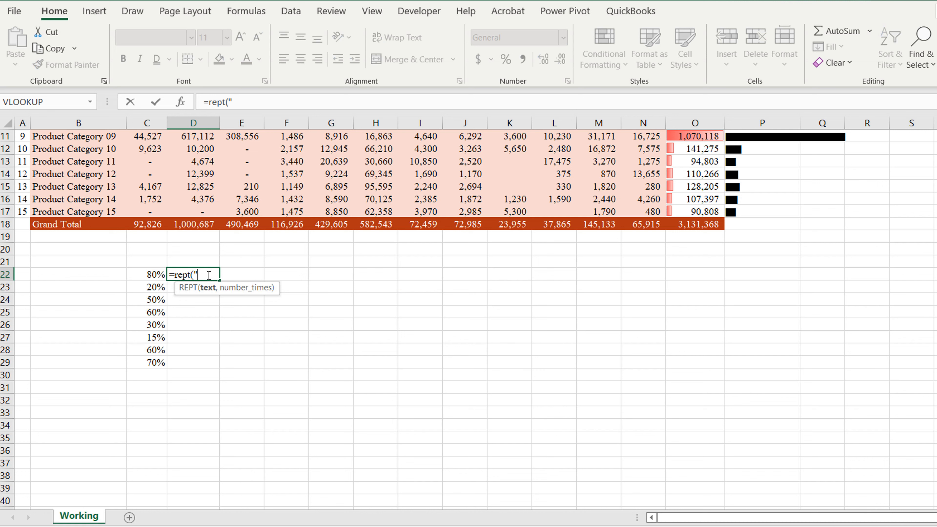
type("\"|\",")
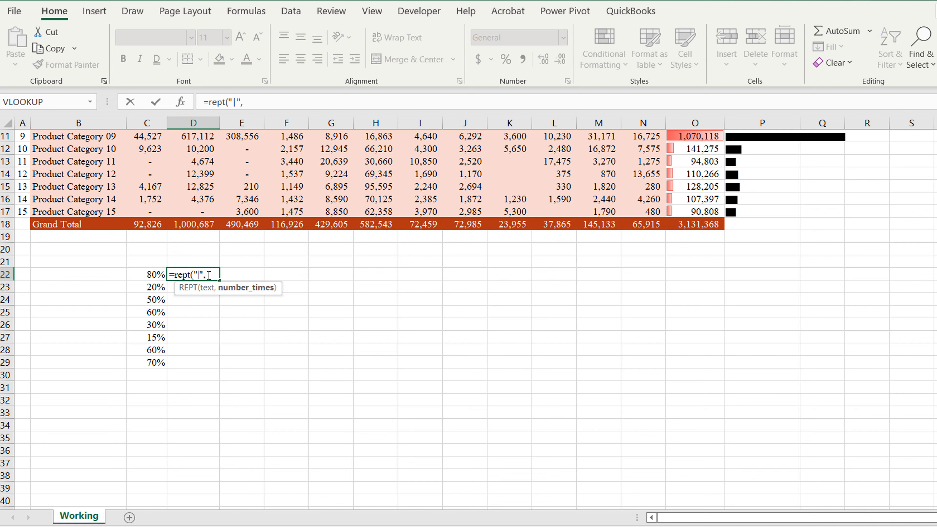
left_click(151, 274)
type("*")
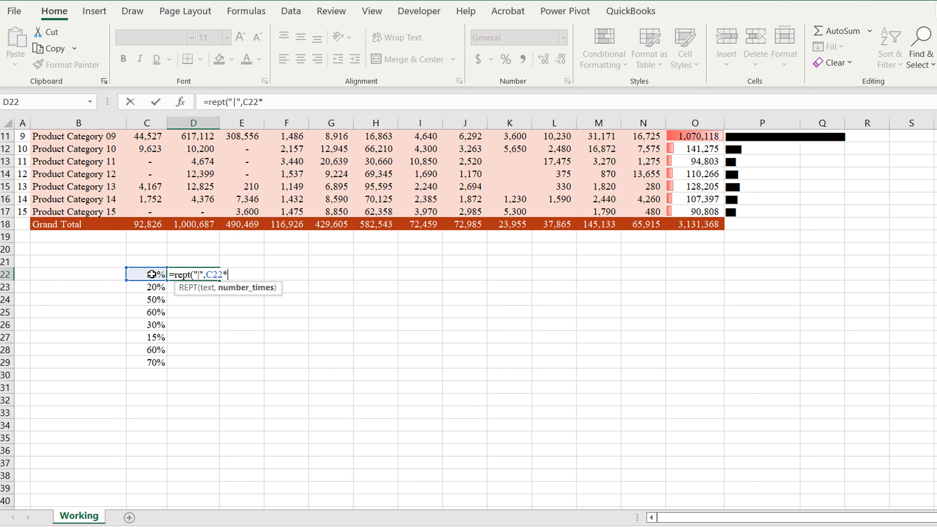
type("100%)")
key("ctrl+Return")
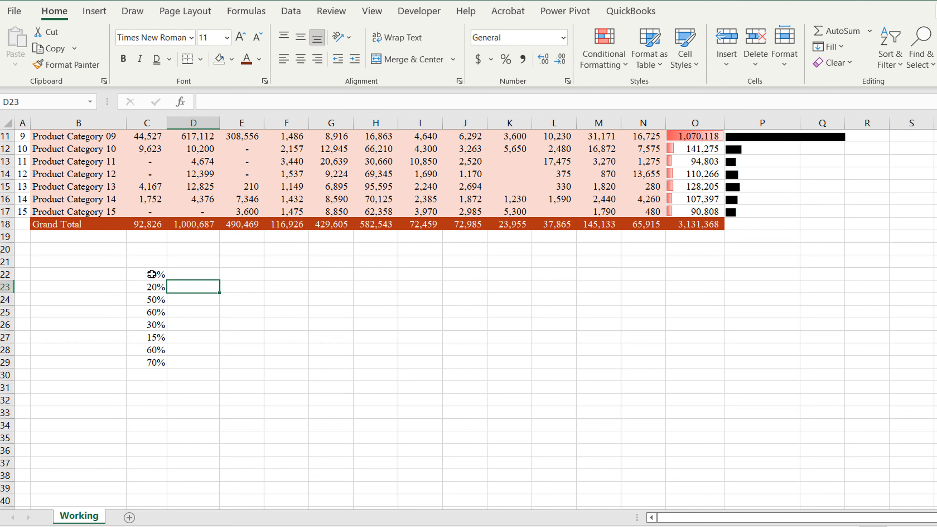
left_click(288, 102)
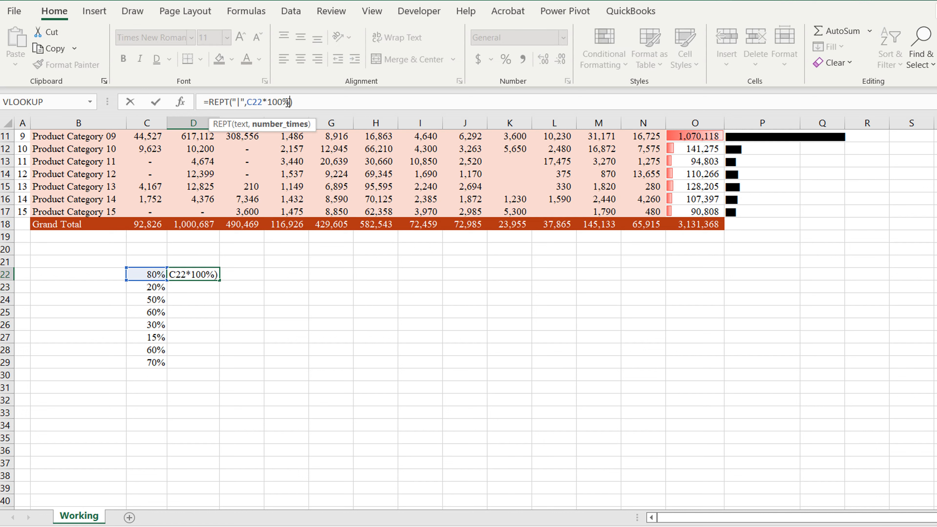
key("BackSpace")
key("Return")
left_click(207, 273)
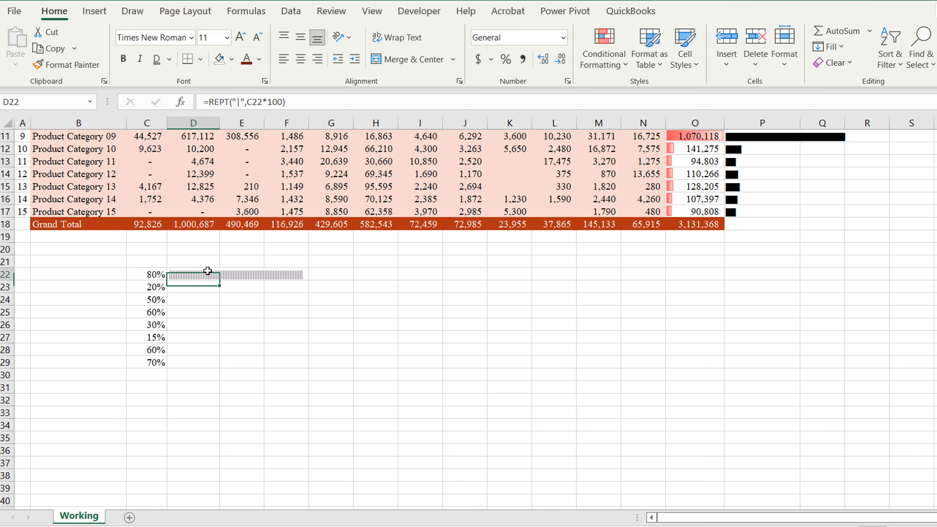
left_click_drag(219, 280, 219, 369)
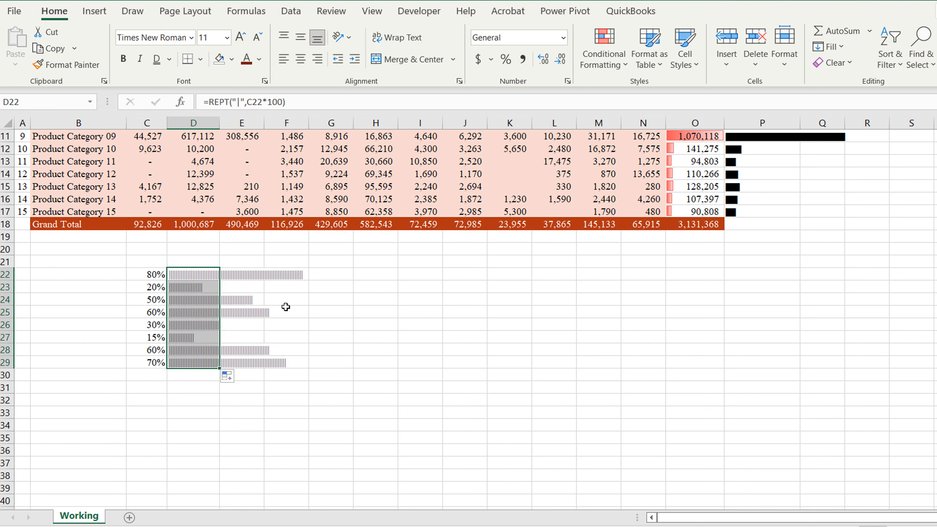
Step: Set D22:D29 to the Playbill font so the percentage bars appear solid black
left_click(191, 37)
type("Playbill")
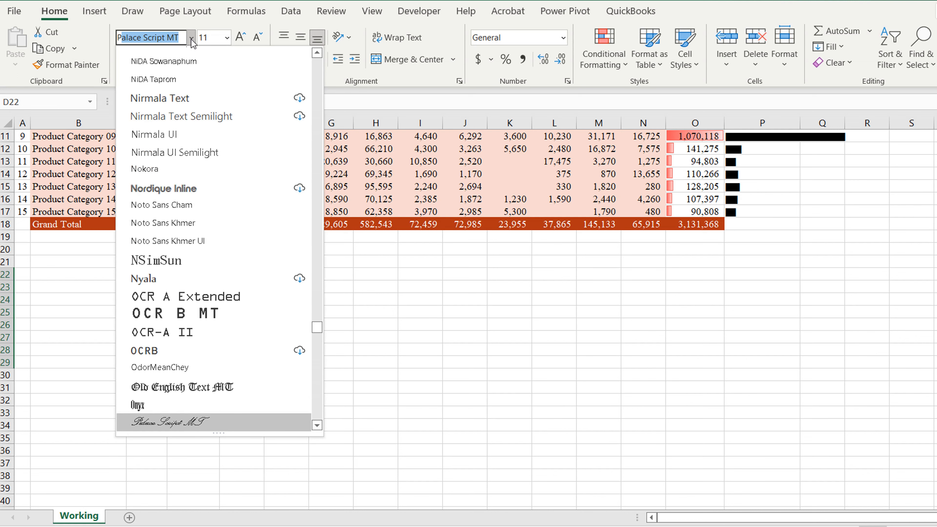
key("Return")
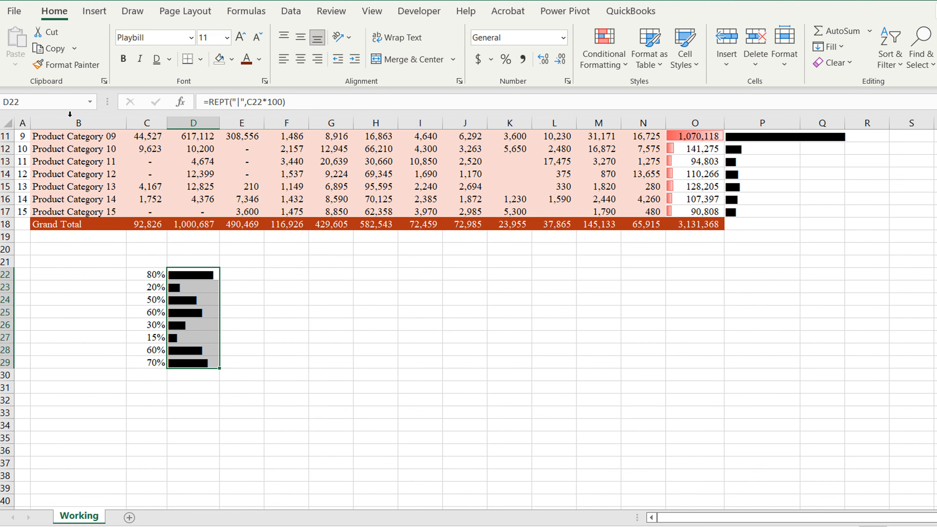
left_click(322, 278)
left_click(284, 276)
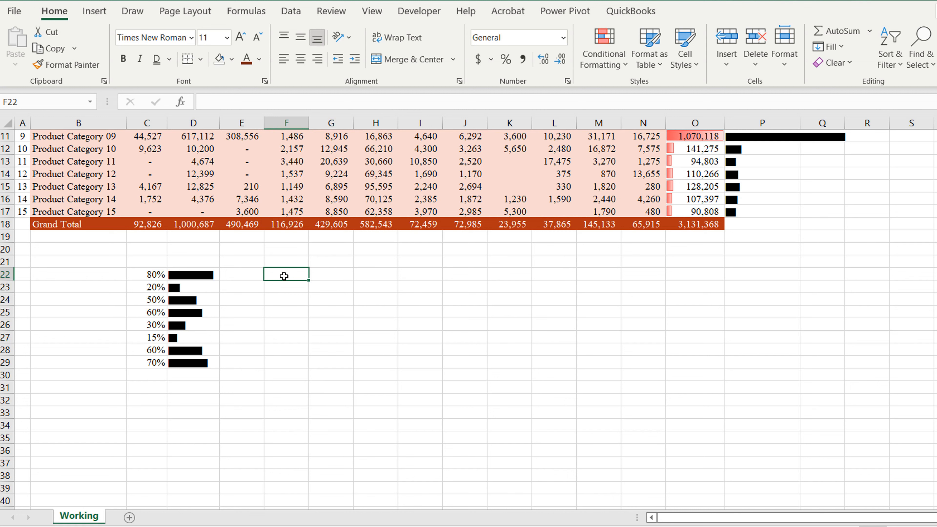
Step: Discard a started REPT formula, then enter 5 and 6 in F22:F23
type("=rep")
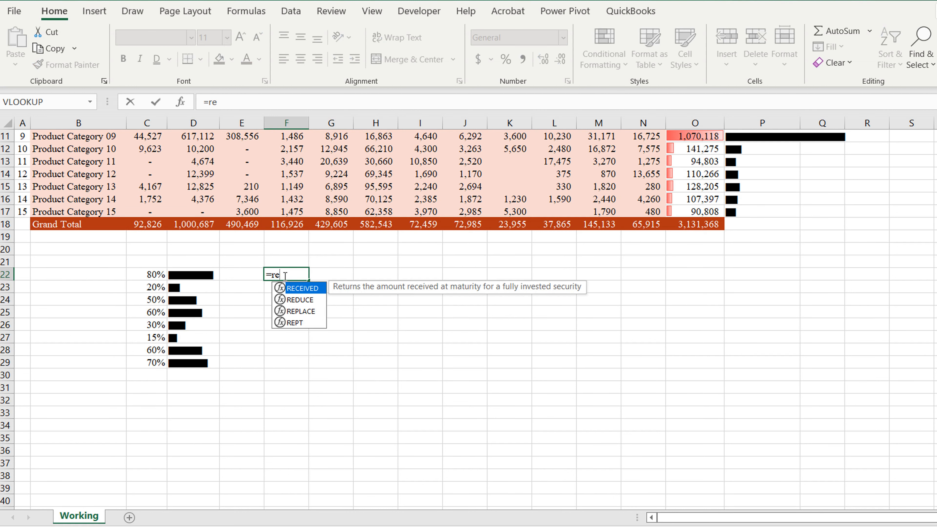
key("BackSpace")
key("BackSpace")
key("BackSpace")
key("BackSpace")
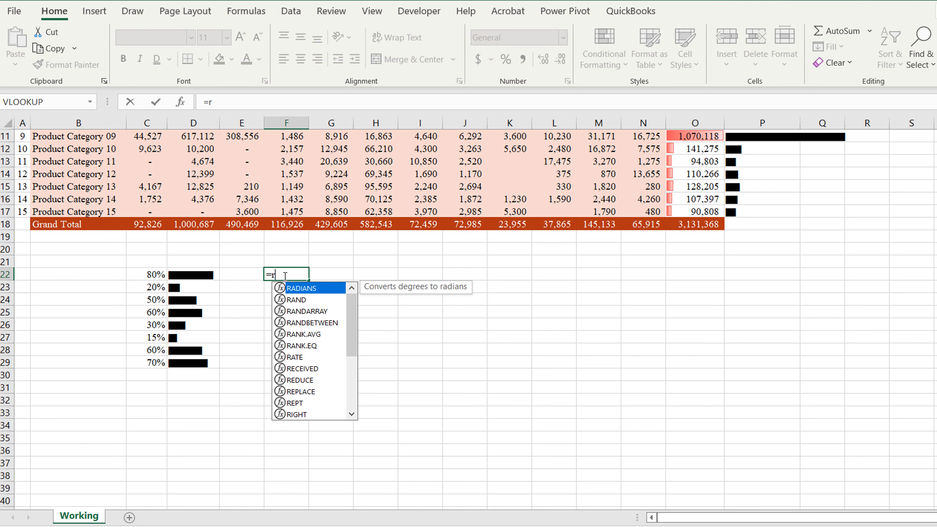
key("Return")
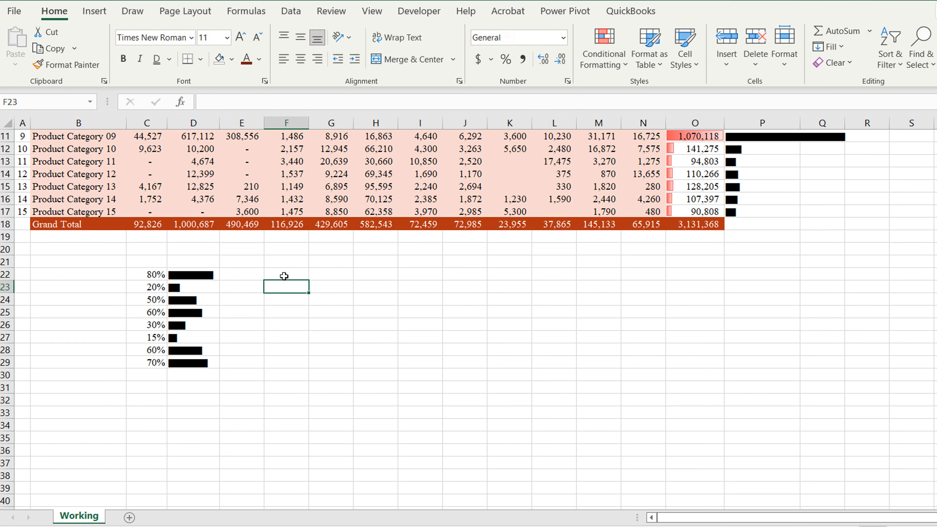
left_click(284, 276)
type("5")
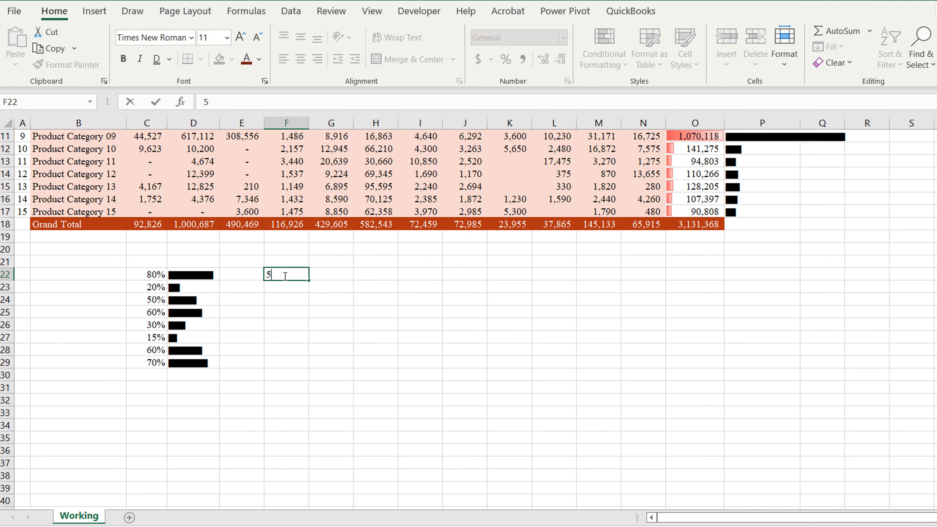
key("Return")
type("6")
key("Return")
Step: Enter 10, 5, 8, 7 and 9 in F24:F28
type("1")
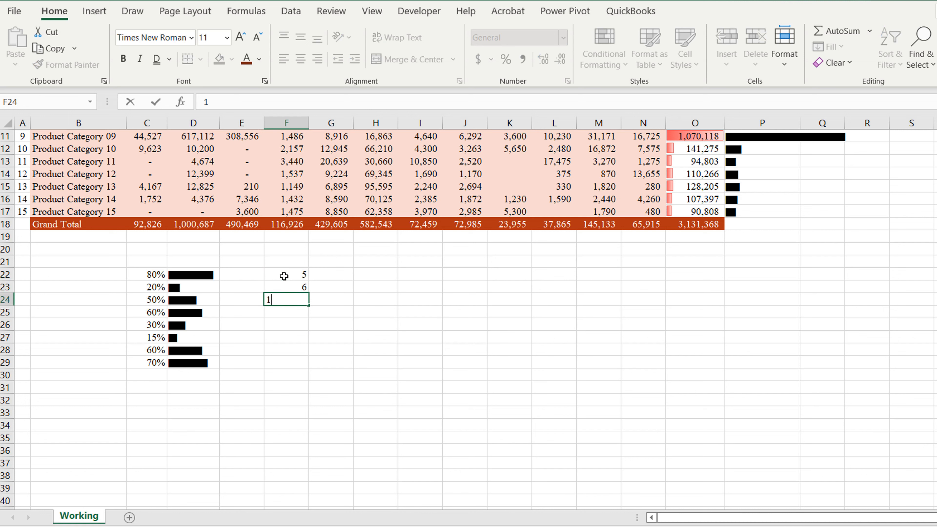
type("0")
key("Return")
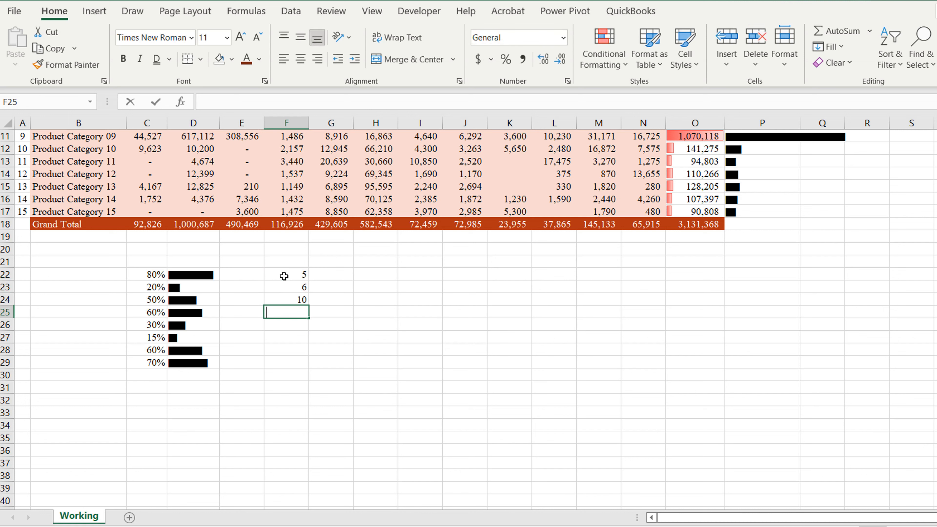
type("5")
key("Return")
type("8")
key("Return")
type("7")
key("Return")
type("9")
key("Return")
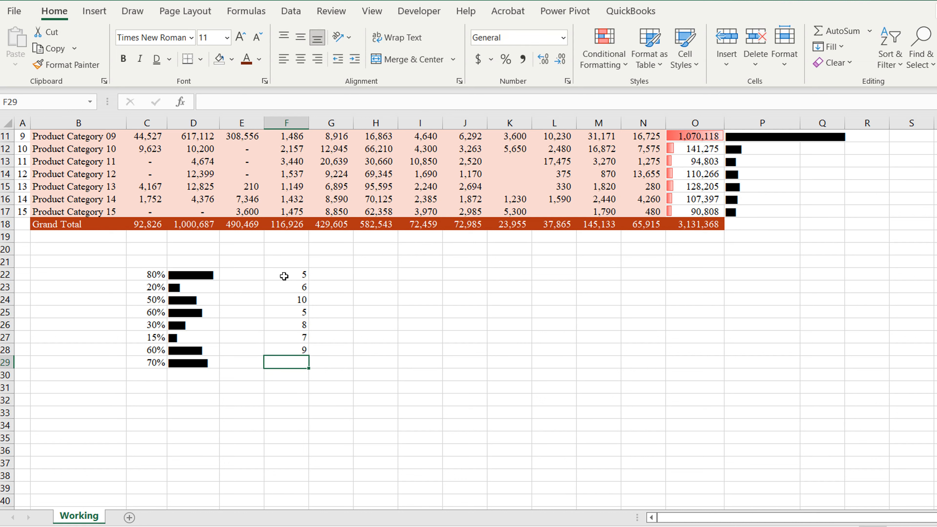
left_click(347, 275)
Step: Enter =REPT("n",F22) in G22 and fill it down to G28
type("=")
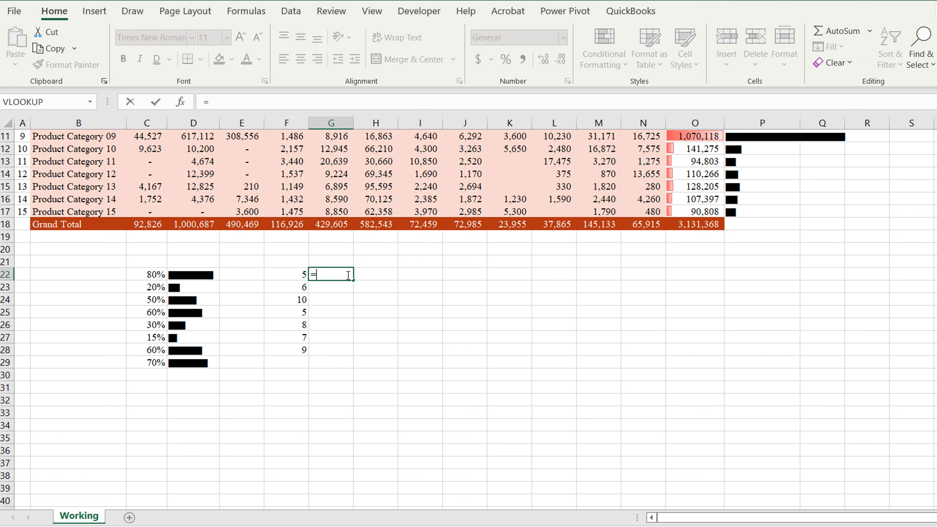
type("p")
key("BackSpace")
type("re")
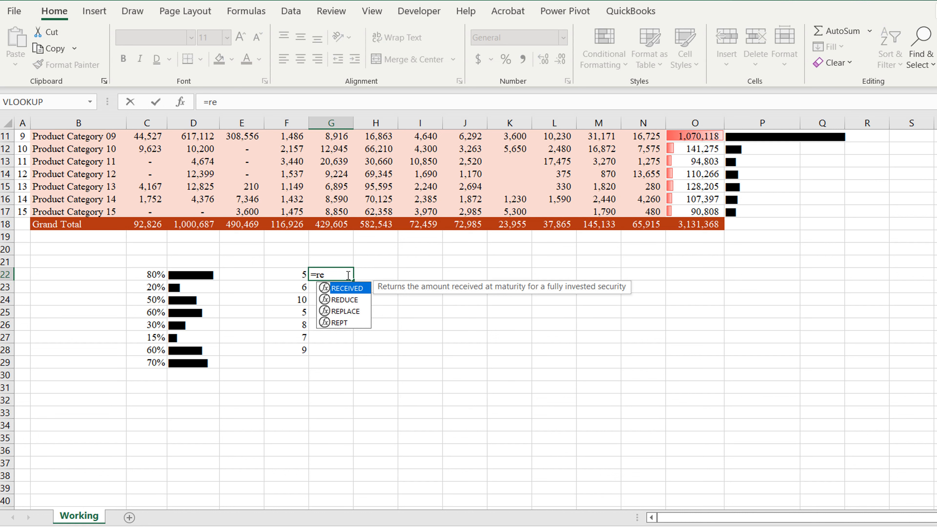
type("pt(")
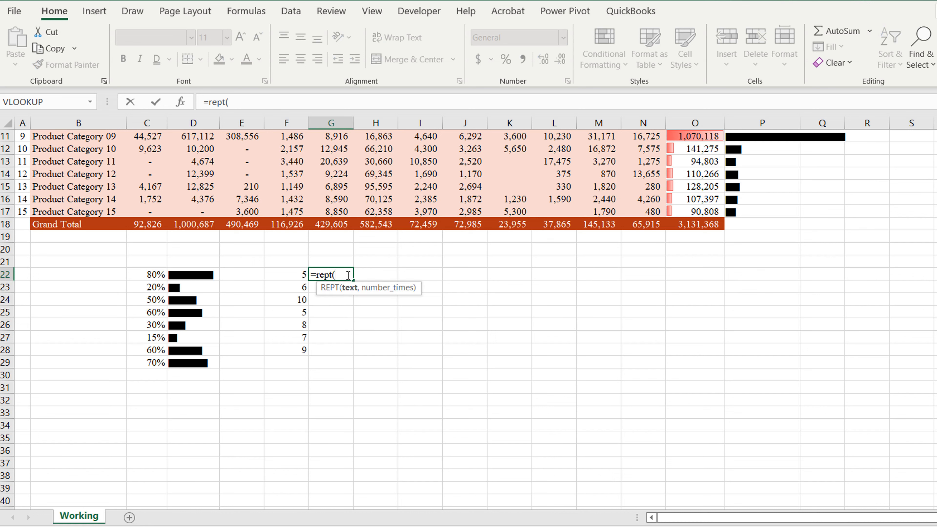
type("\"n\",")
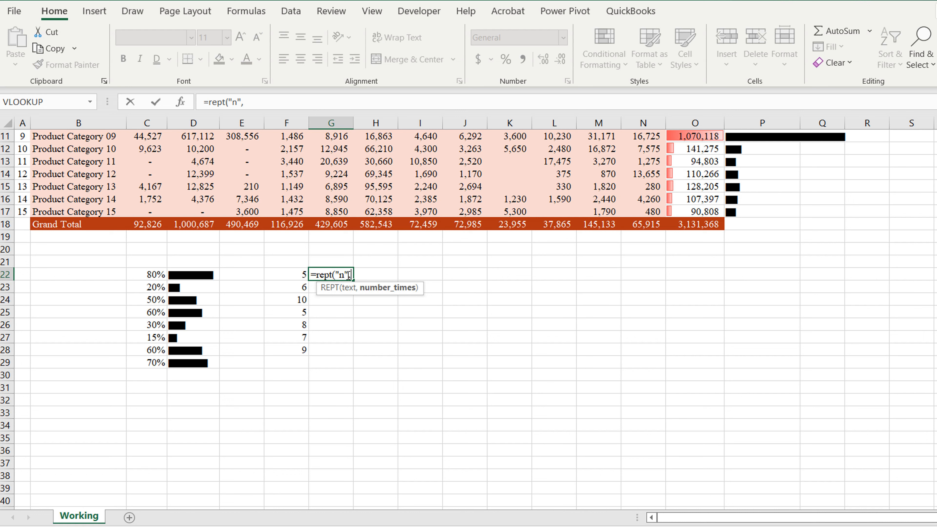
left_click(291, 274)
type(")")
key("Return")
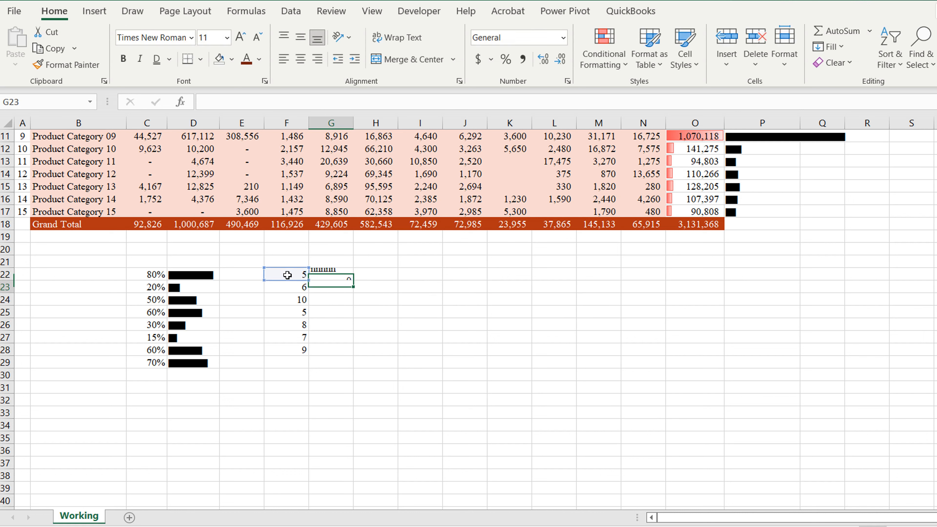
left_click(345, 275)
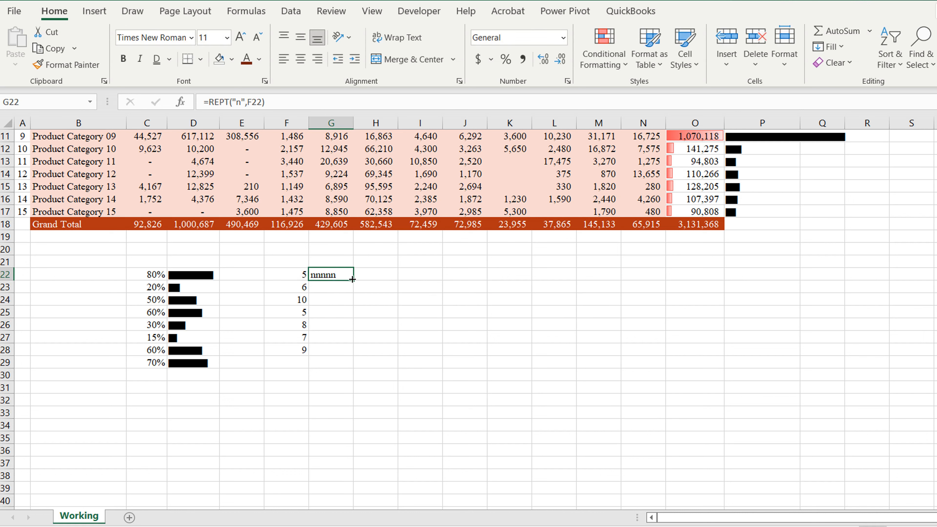
double_click(352, 279)
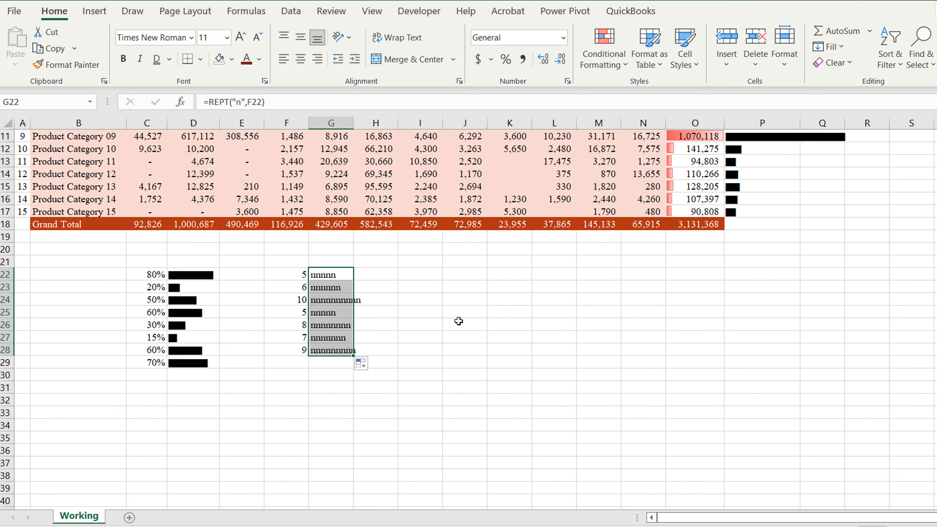
scroll(458, 321, "up", 1)
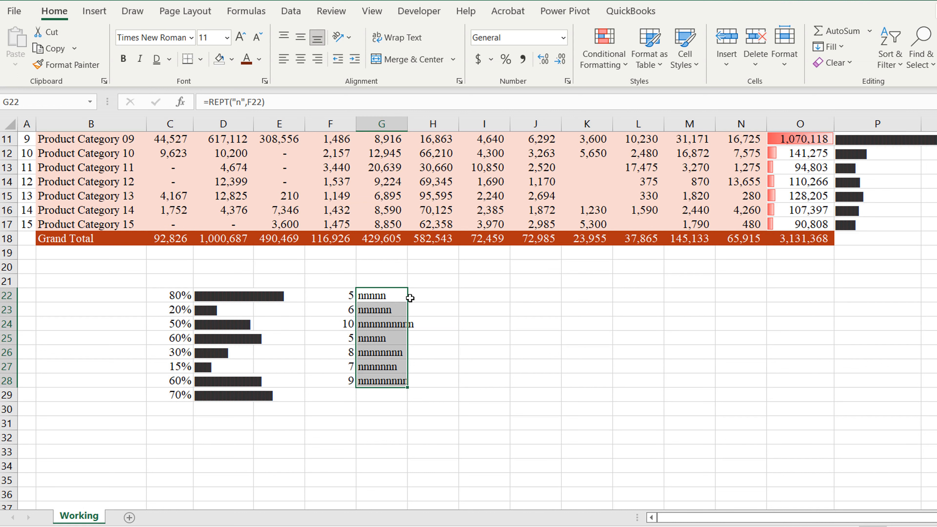
Step: Change F22:F25 to 2, 1, 3 and 4, then select the bar cells G22:G28
left_click(466, 297)
left_click(380, 298)
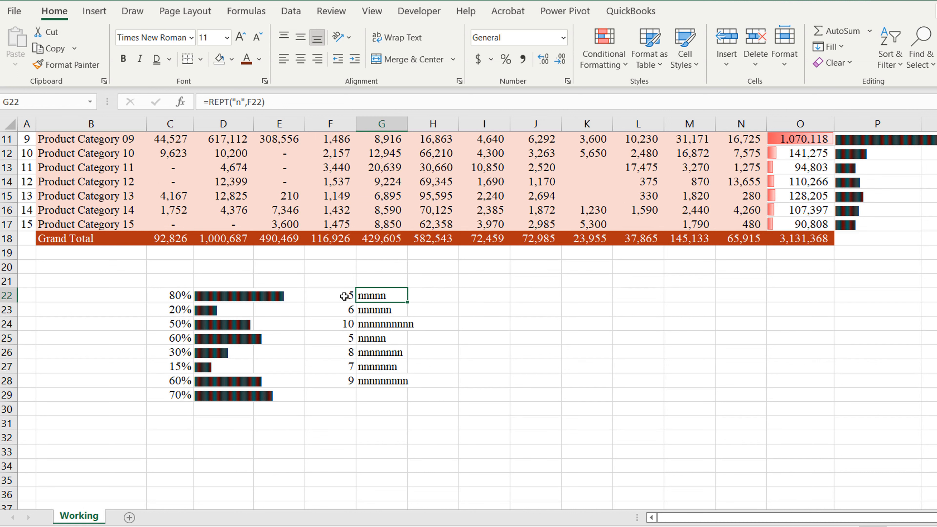
left_click(345, 297)
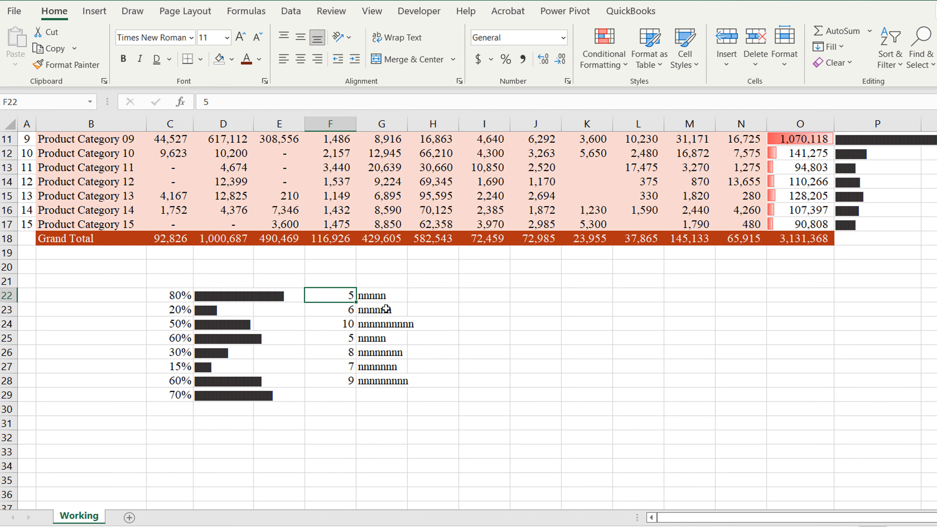
type("2")
key("Return")
type("1")
key("Return")
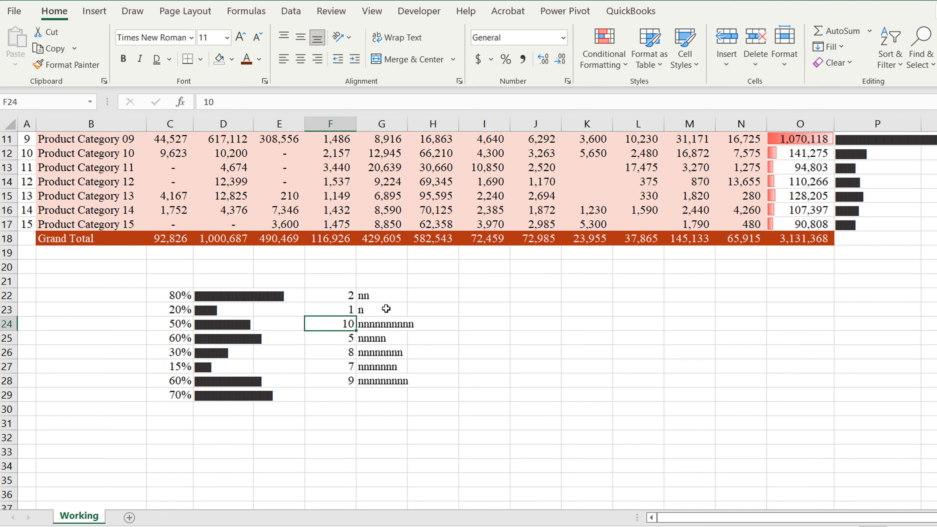
type("3")
key("Return")
type("4")
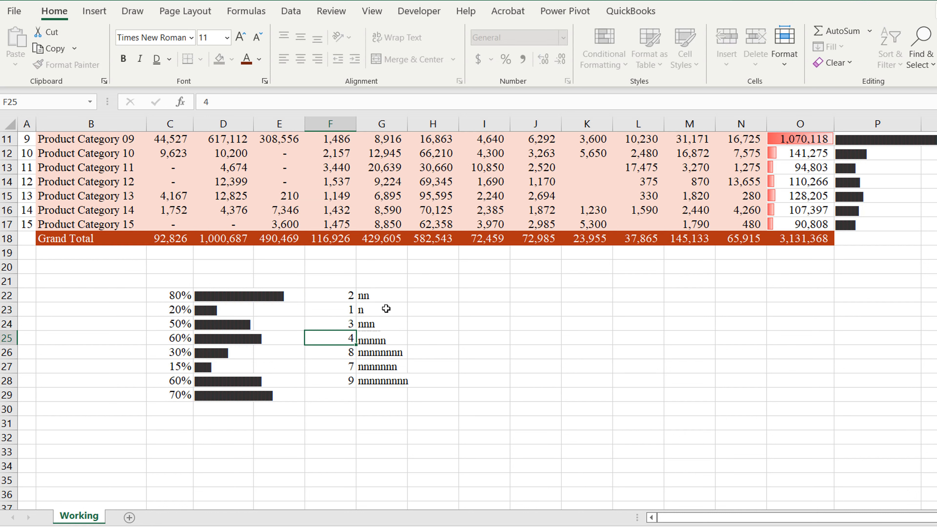
key("Return")
left_click_drag(370, 292, 388, 379)
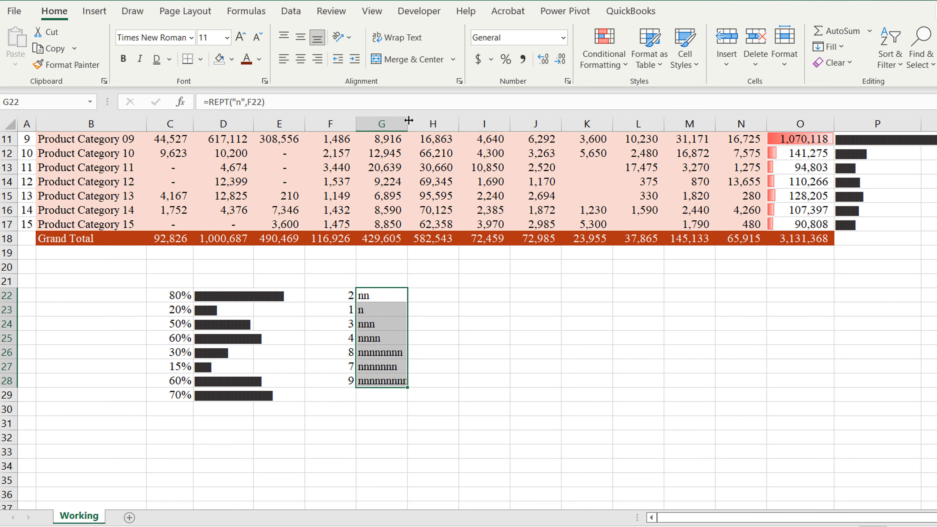
Step: Format G22:G28 in the Wingdings font so each n shows as a black square
right_click(374, 296)
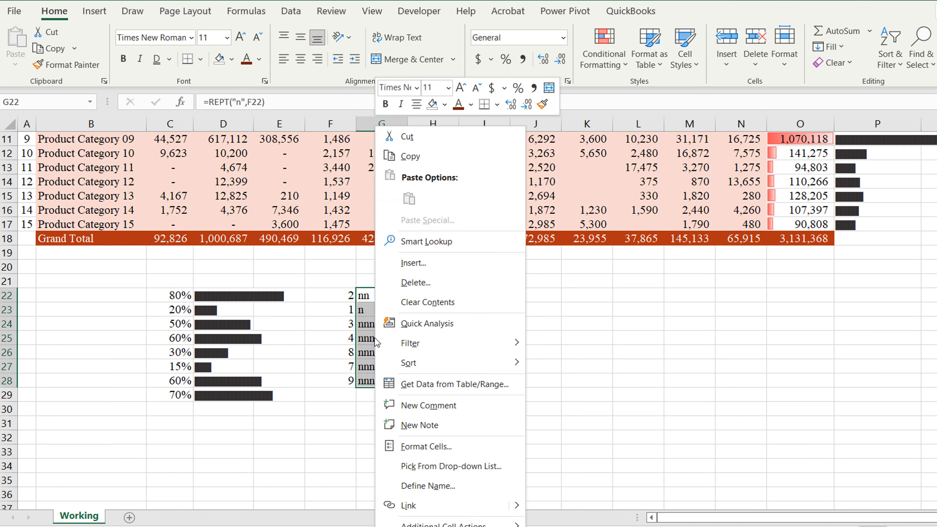
left_click(404, 448)
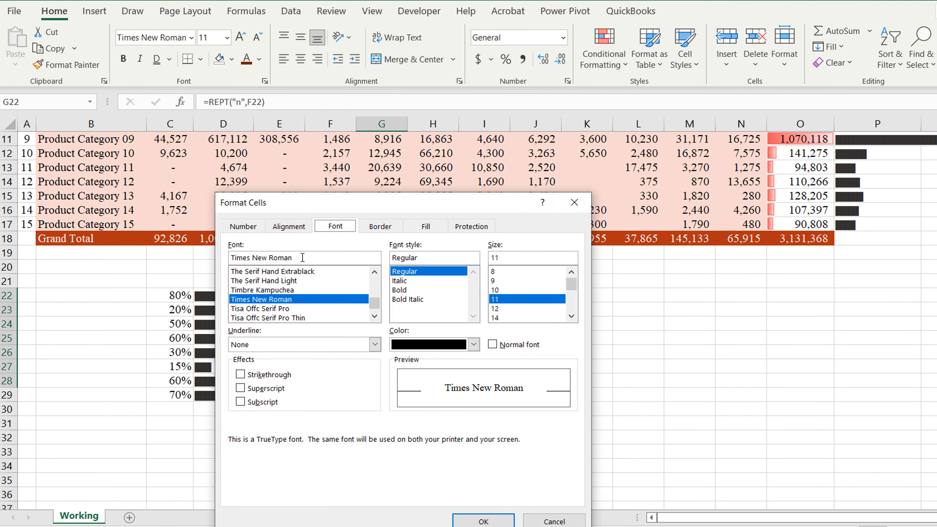
left_click_drag(303, 258, 200, 261)
type("wi")
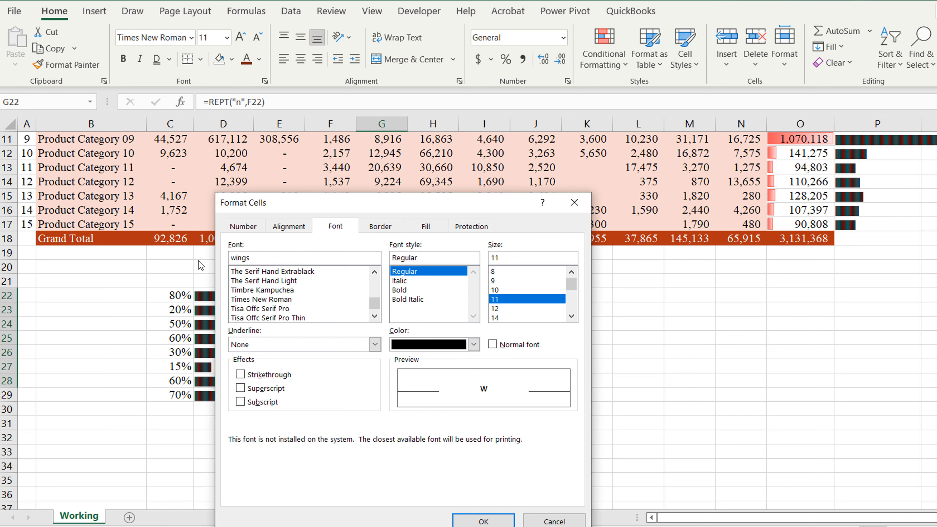
type("ngdings")
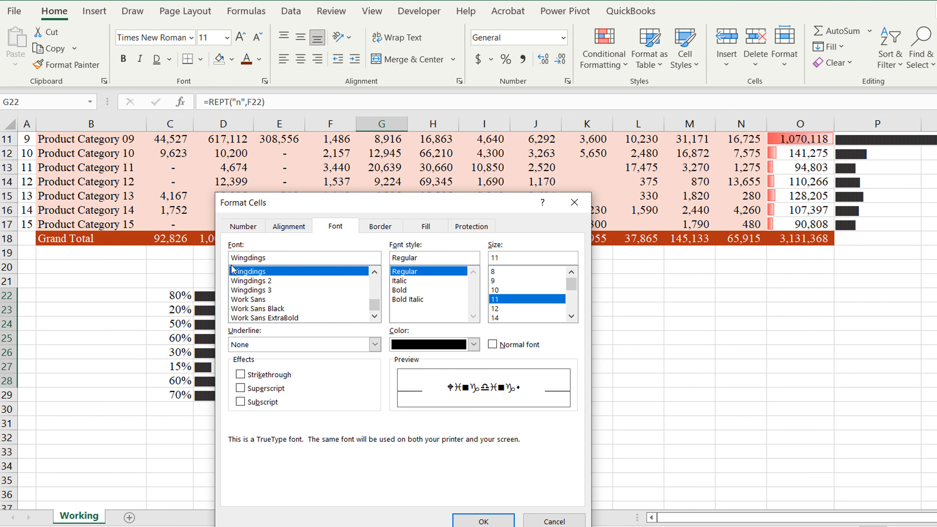
left_click(483, 521)
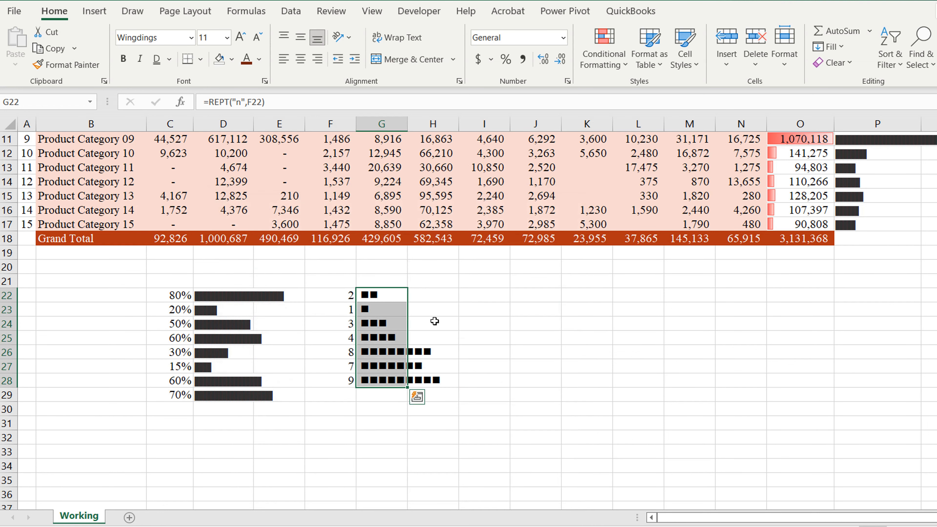
left_click(388, 408)
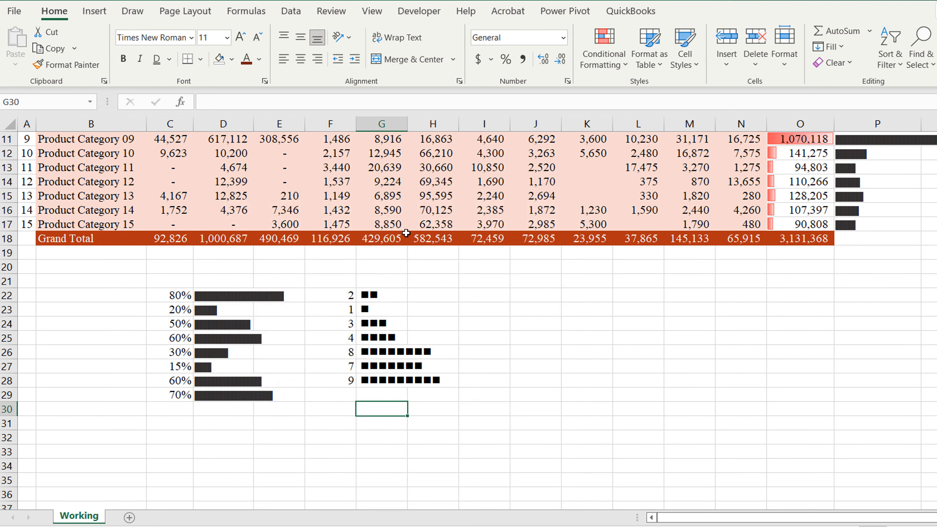
Step: Widen column G to fit the longest square bar, then check the Playbill formula in D22
left_click_drag(404, 119, 446, 119)
scroll(418, 213, "up", 2)
scroll(418, 212, "up", 2)
scroll(153, 385, "down", 1)
left_click(232, 360)
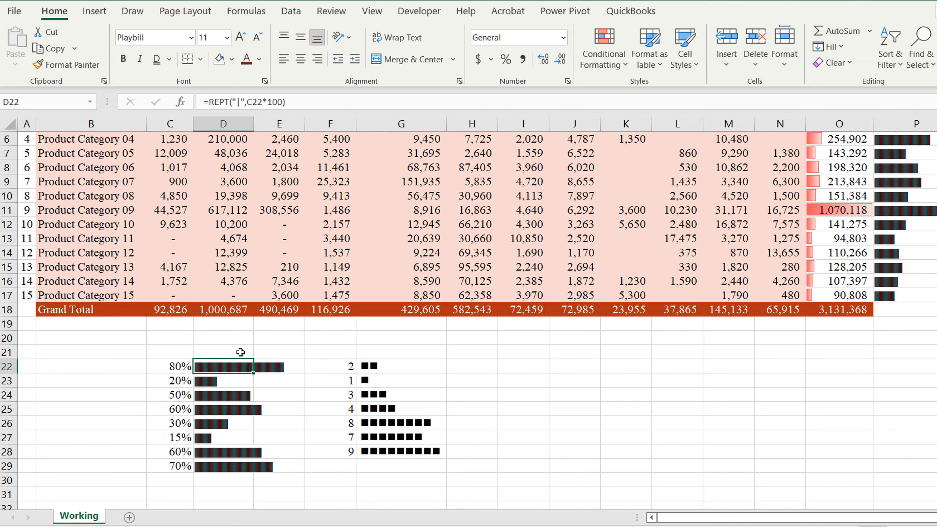
scroll(241, 352, "up", 2)
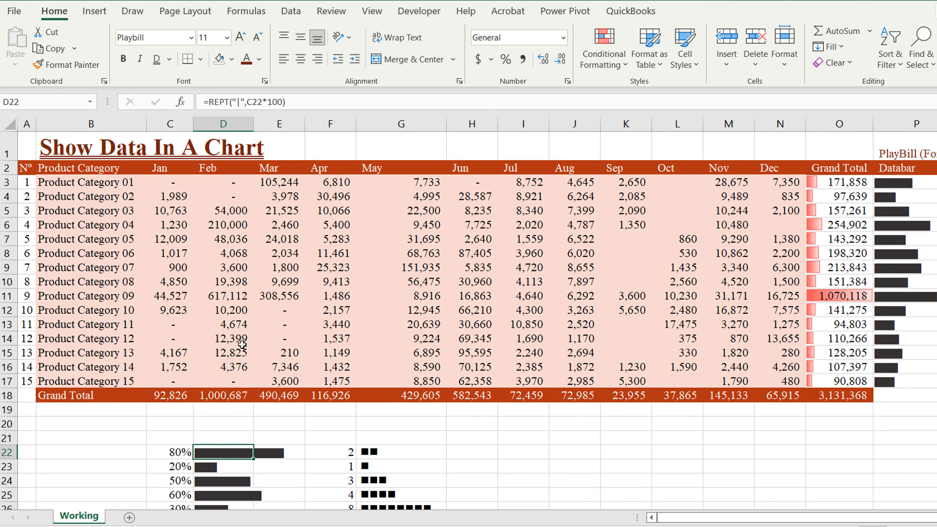